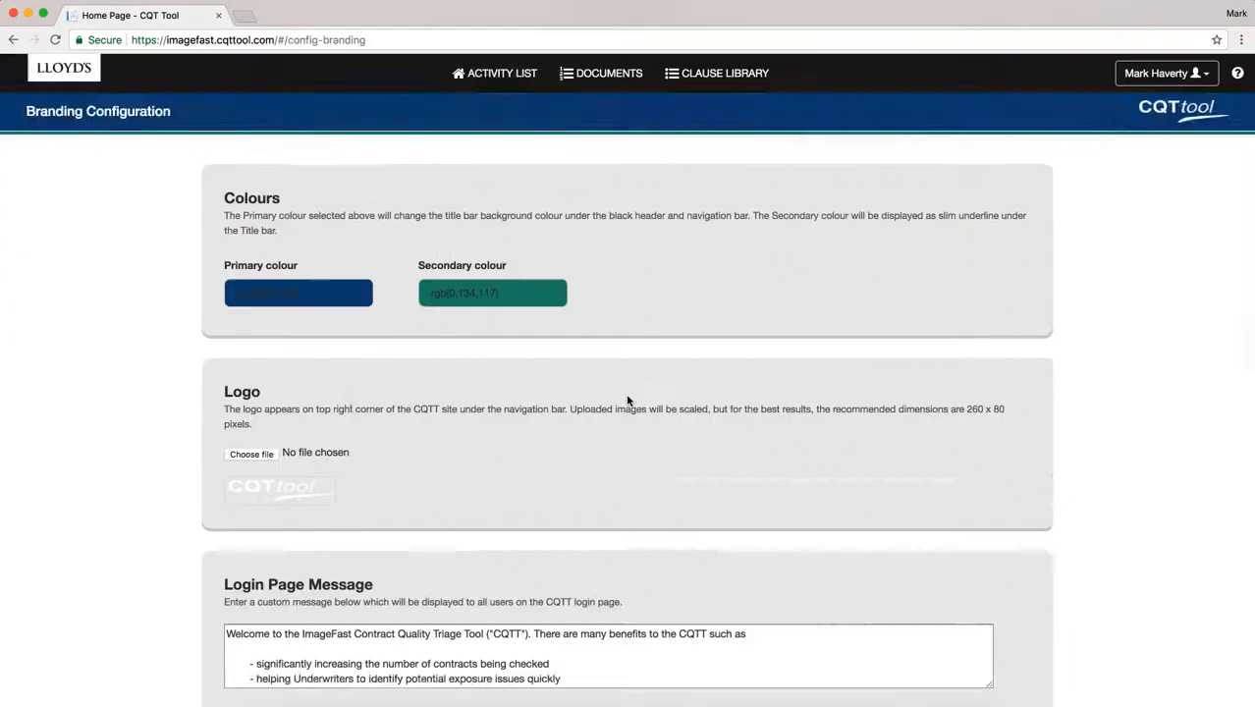
Scroll down the Branding Configuration page to view the colour, logo and login message settings.
{"action": "scroll", "coordinate": [627, 397], "scroll_direction": "down", "scroll_amount": 3}
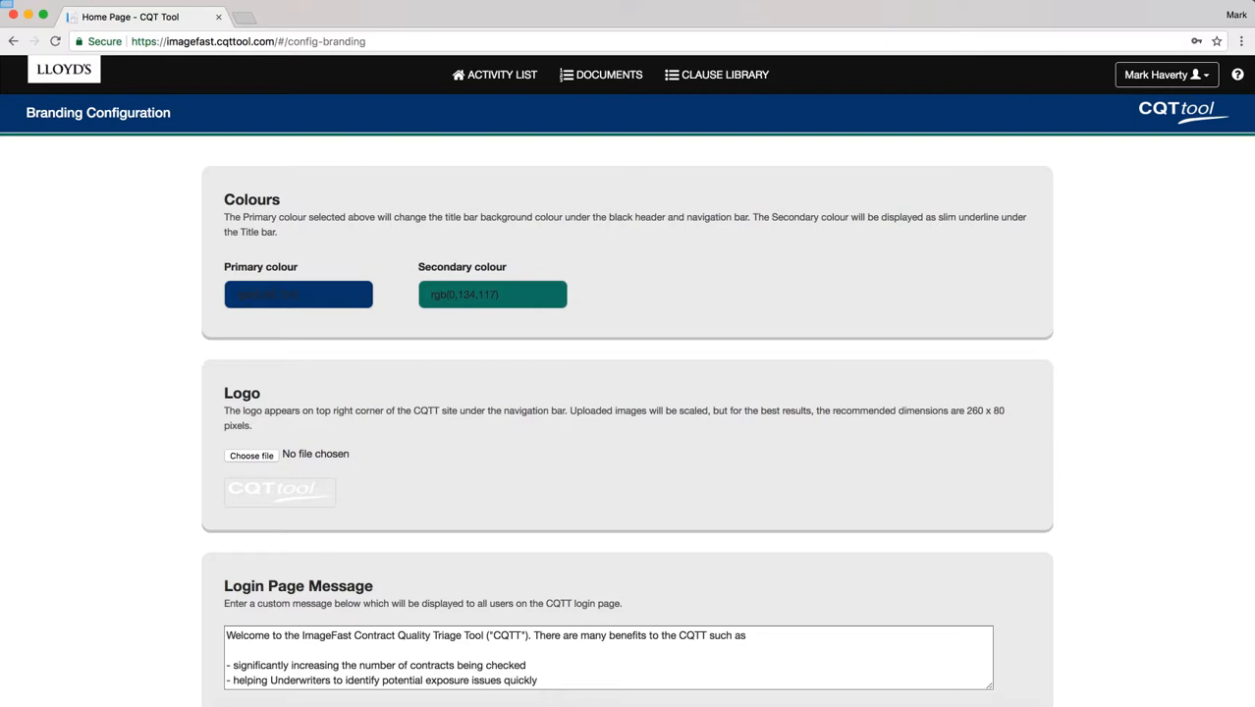
Set the primary branding colour to crimson rgb(190,20,86) using the RGB fields.
{"action": "left_click", "coordinate": [243, 296]}
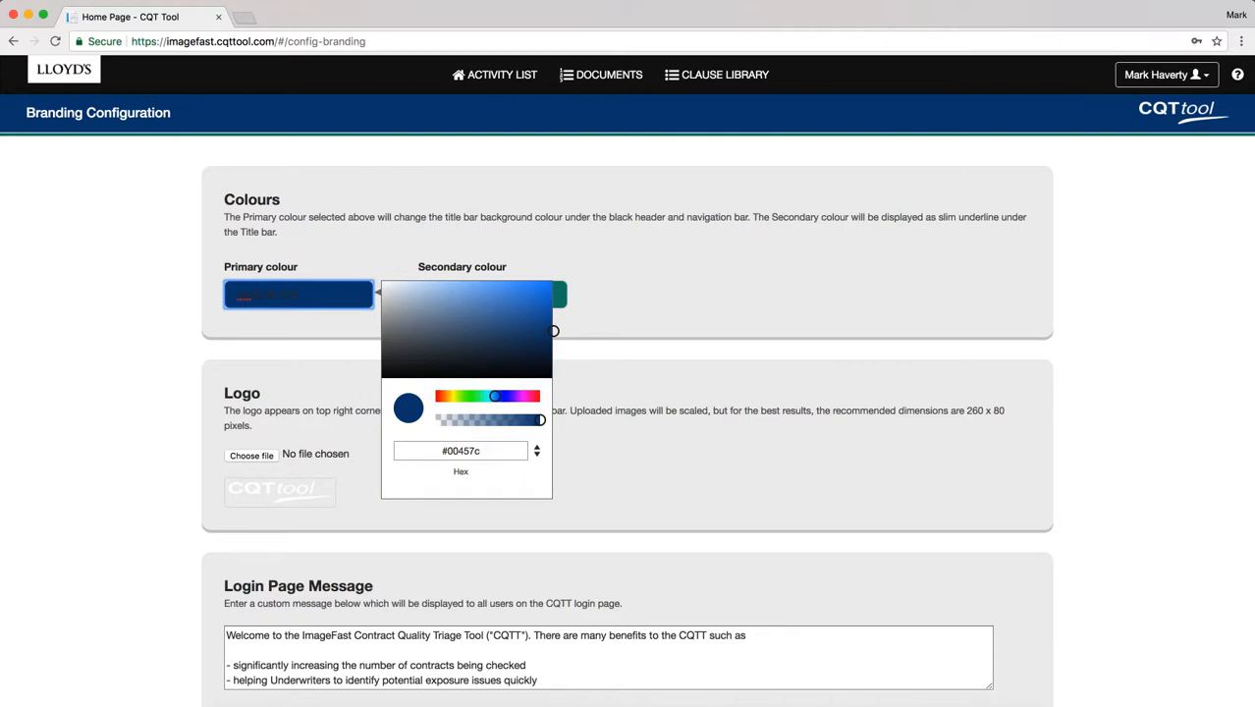
{"action": "left_click_drag", "start_coordinate": [494, 396], "coordinate": [548, 422]}
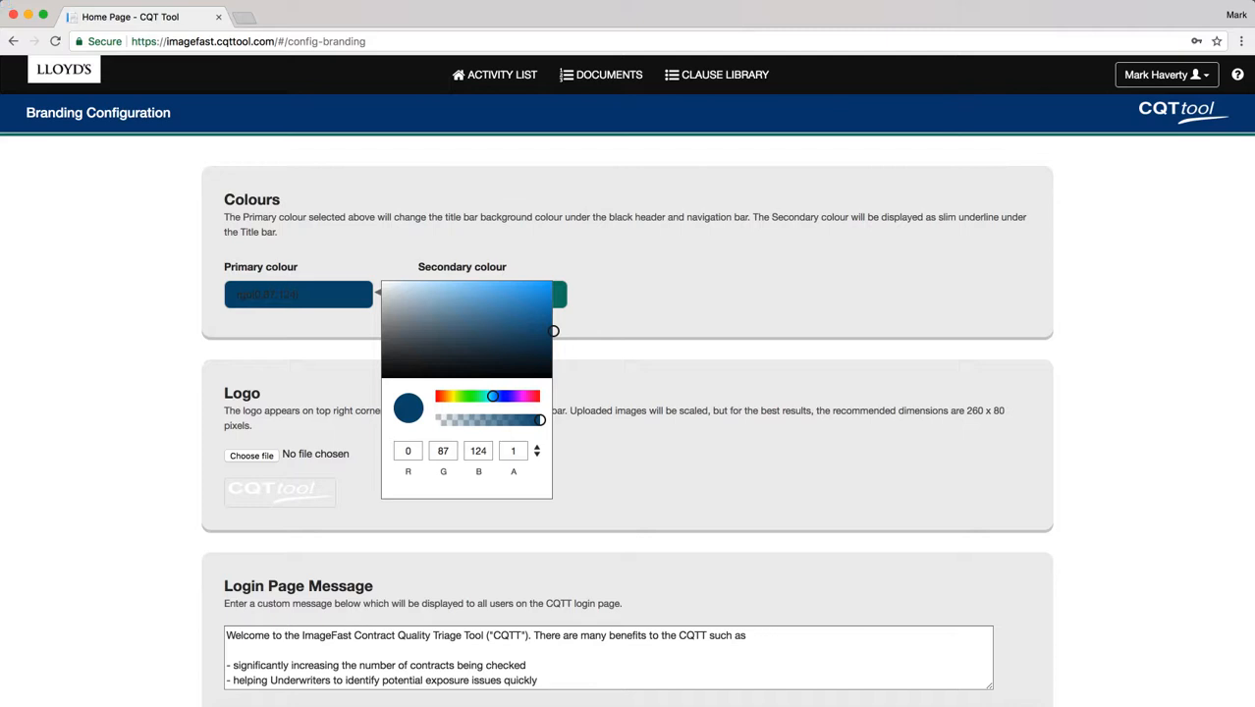
{"action": "left_click", "coordinate": [537, 450]}
{"action": "left_click", "coordinate": [537, 451]}
{"action": "scroll", "coordinate": [504, 454], "scroll_direction": "down", "scroll_amount": 1}
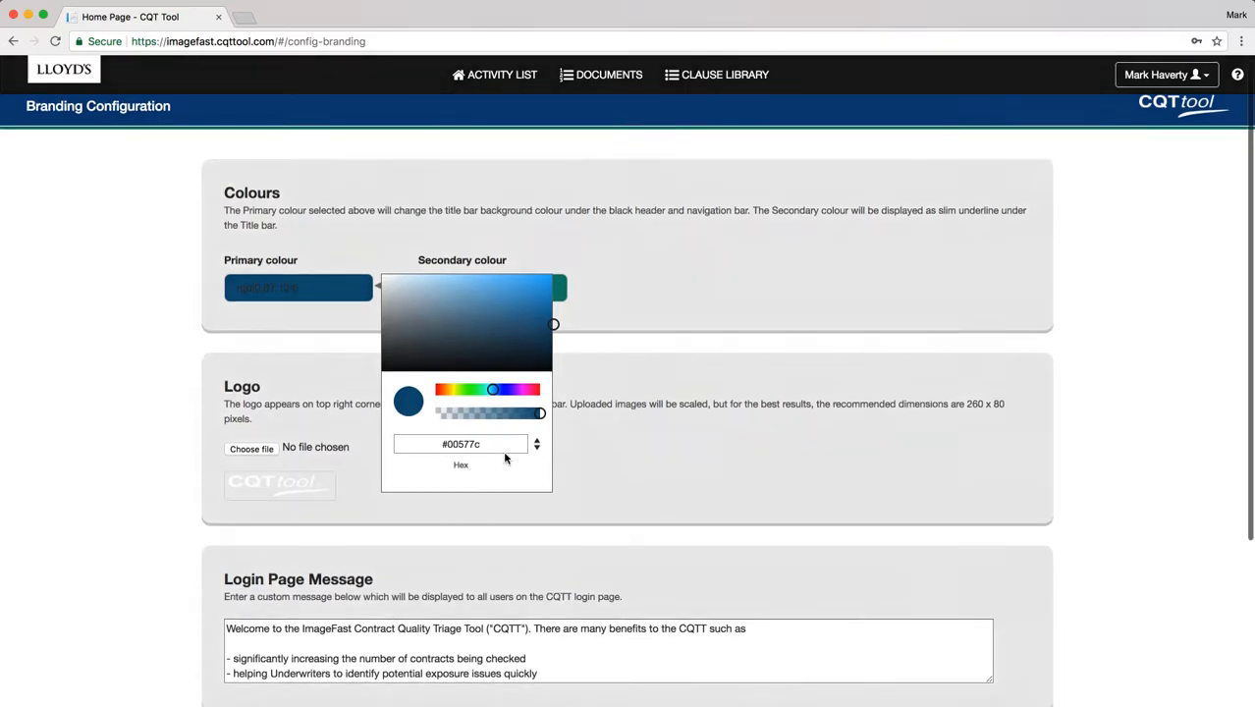
{"action": "left_click", "coordinate": [537, 443]}
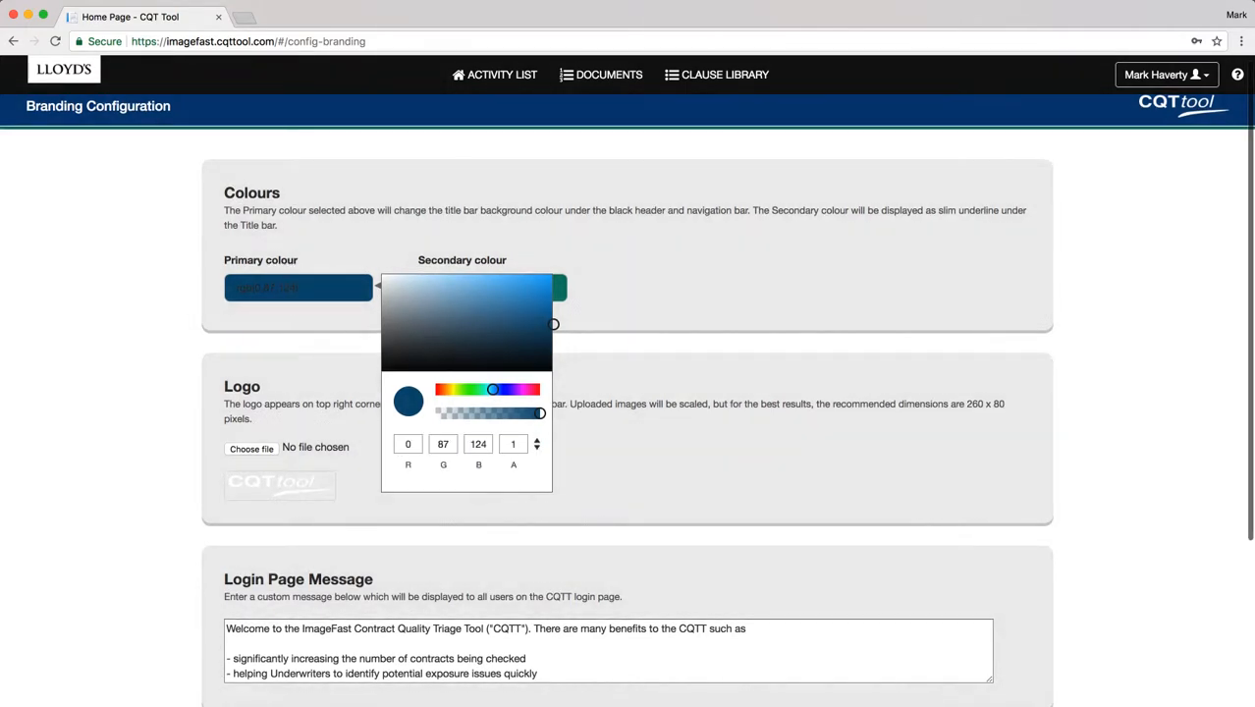
{"action": "double_click", "coordinate": [408, 444]}
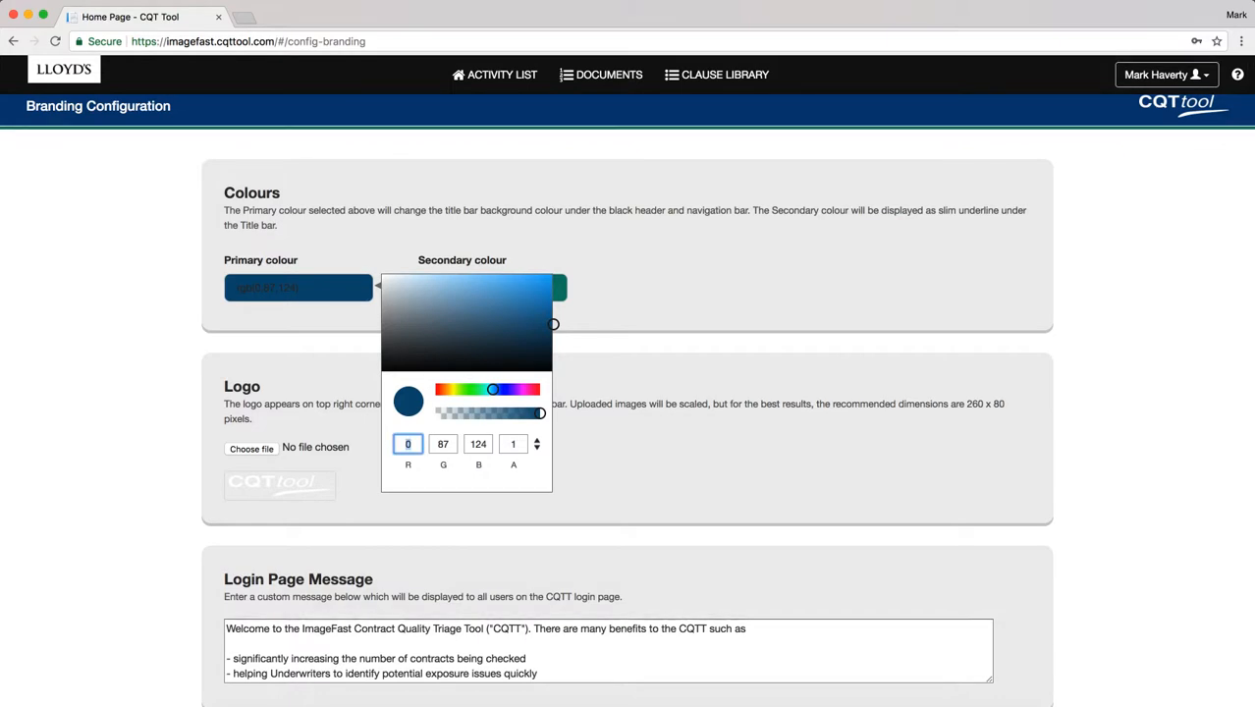
{"action": "type", "text": "190"}
{"action": "key", "text": "Tab"}
{"action": "type", "text": "2"}
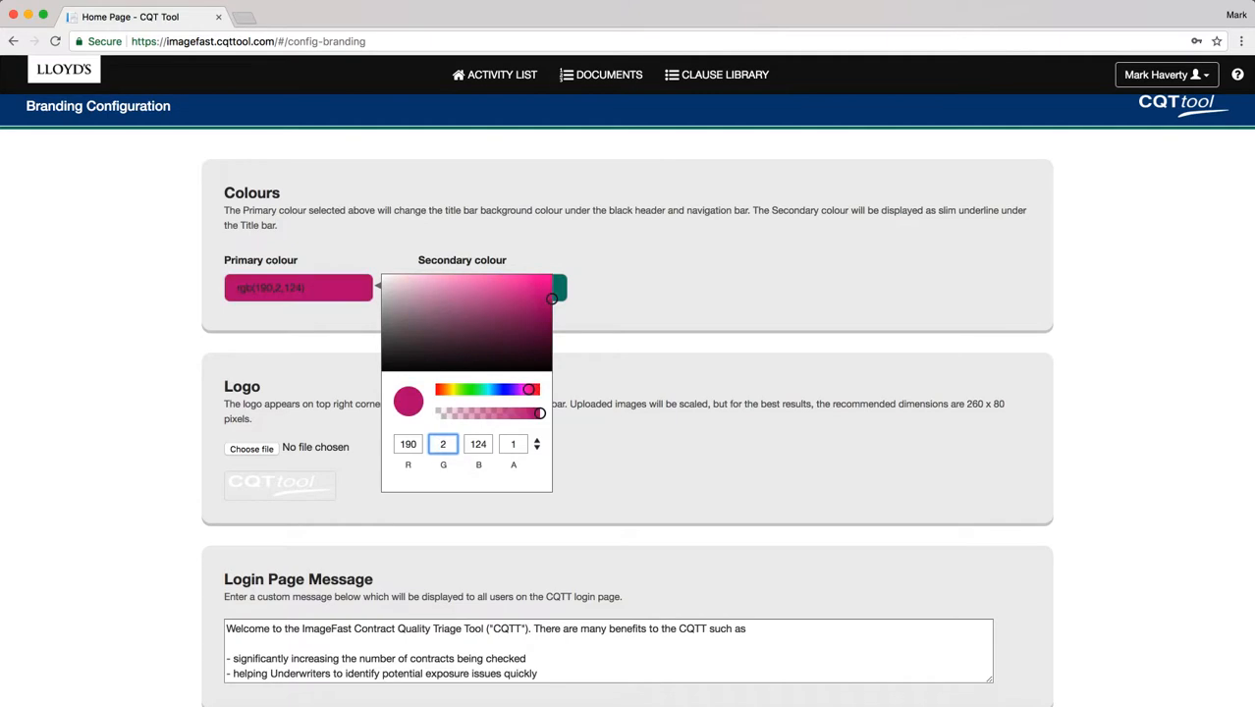
{"action": "type", "text": "0"}
{"action": "key", "text": "Tab"}
{"action": "type", "text": "86"}
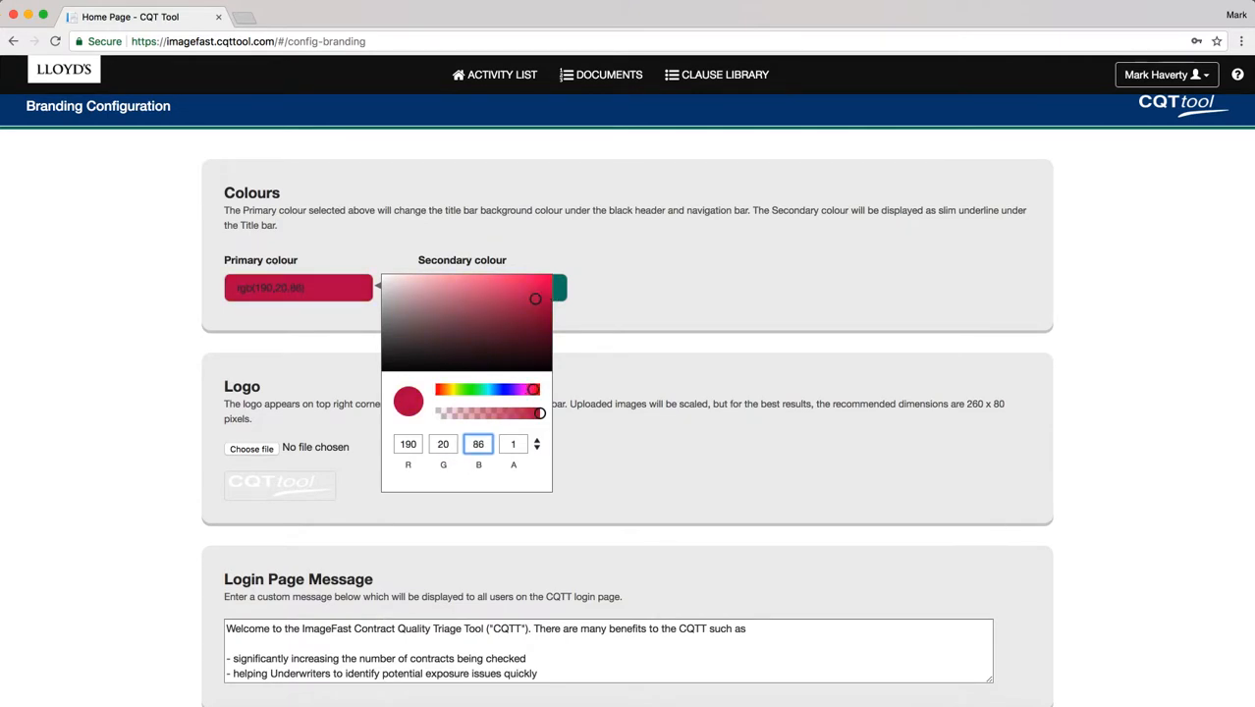
{"action": "left_click", "coordinate": [628, 304]}
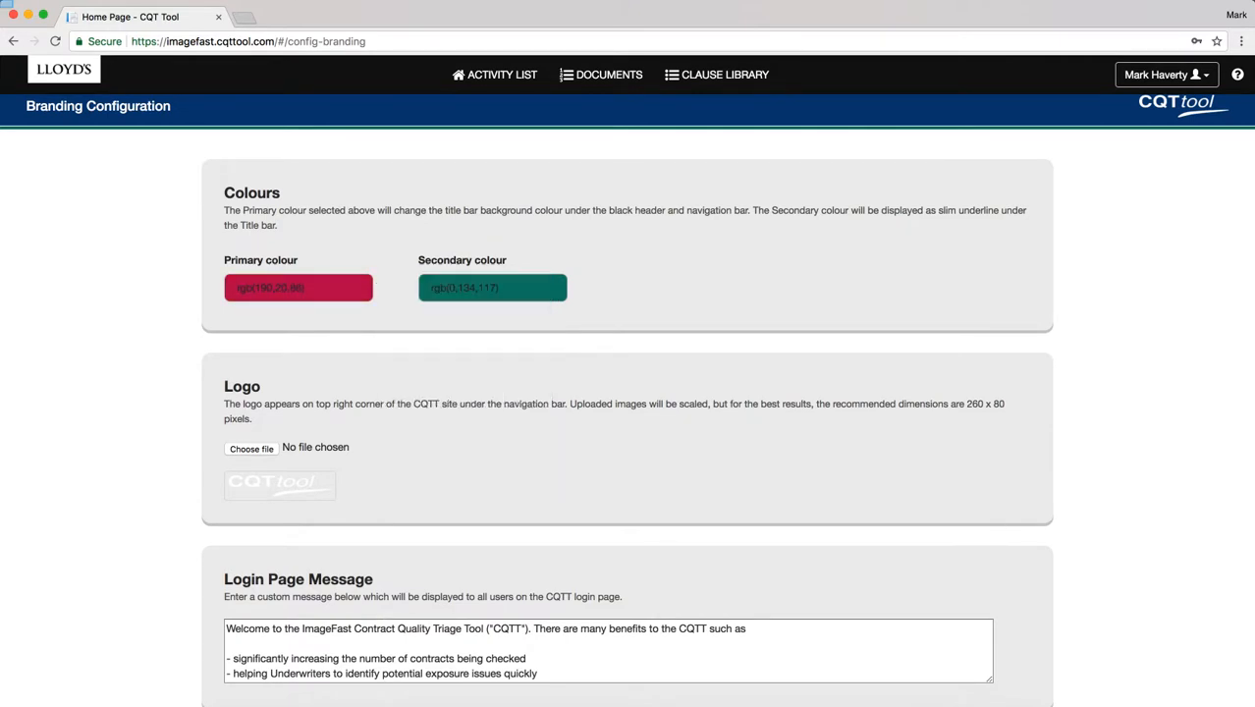
Set the secondary branding colour to orange rgb(233,111,2).
{"action": "left_click", "coordinate": [493, 288]}
{"action": "left_click", "coordinate": [732, 443]}
{"action": "double_click", "coordinate": [602, 444]}
{"action": "type", "text": "233"}
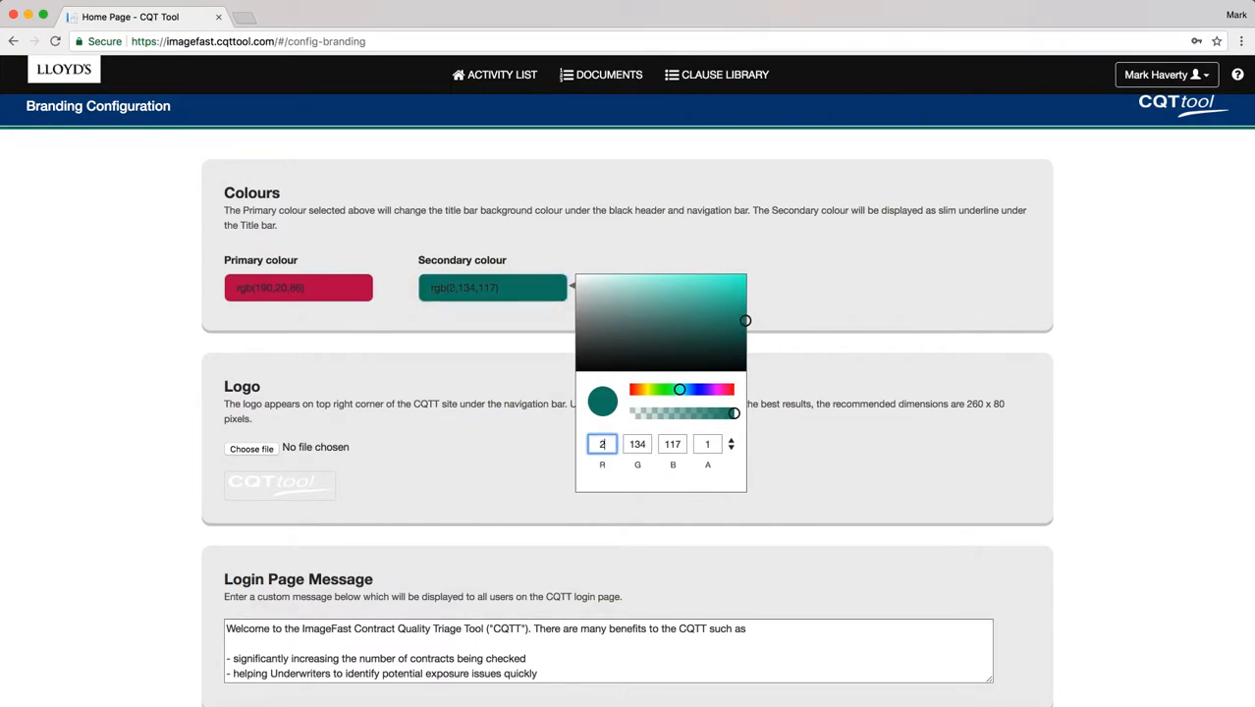
{"action": "key", "text": "Tab"}
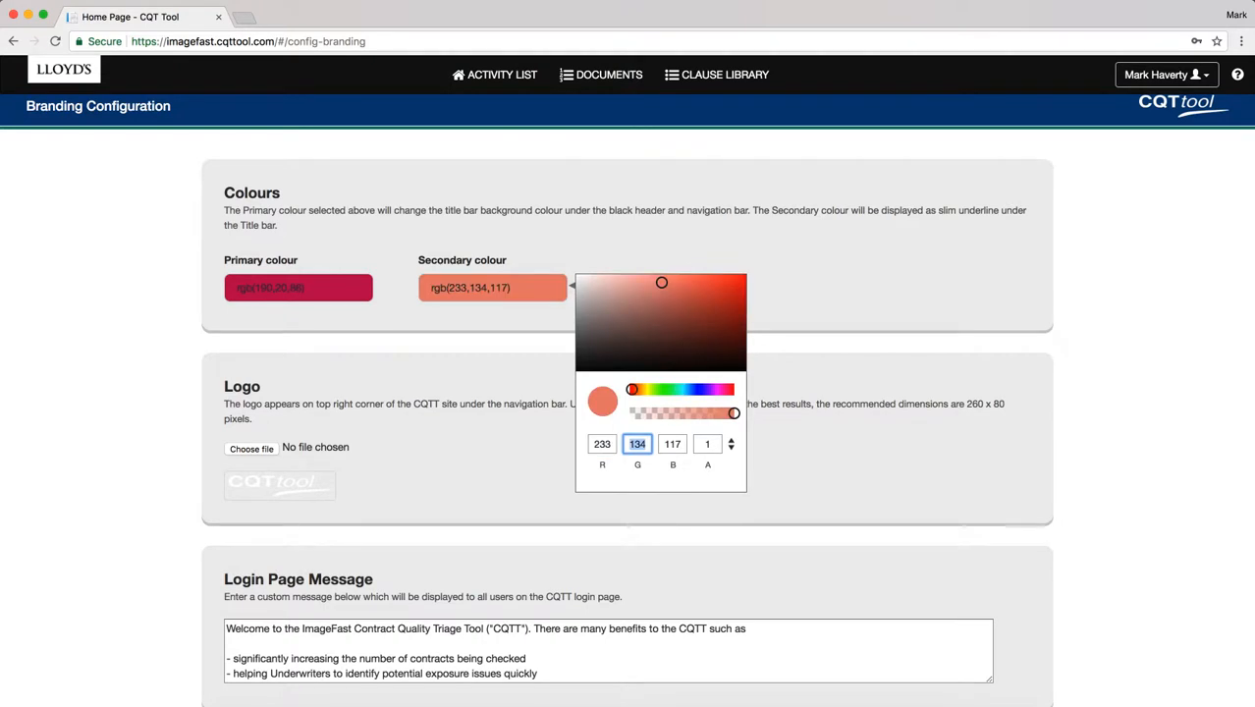
{"action": "type", "text": "111"}
{"action": "key", "text": "Tab"}
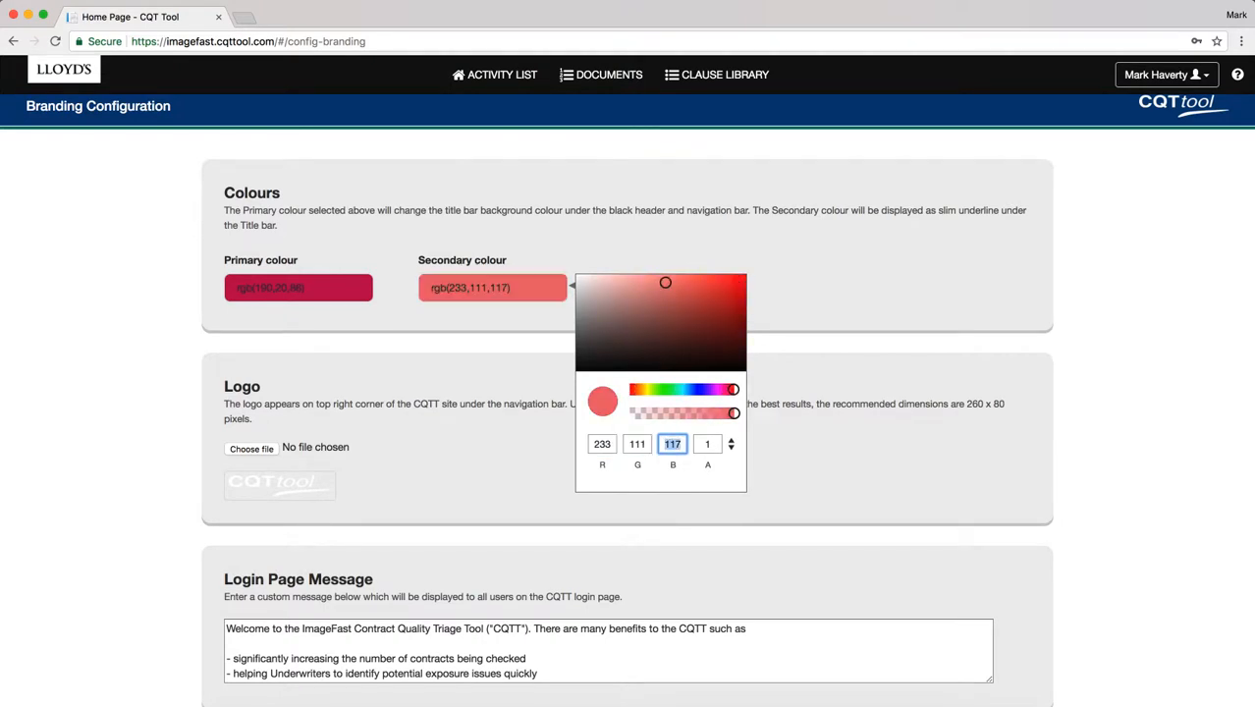
{"action": "type", "text": "2"}
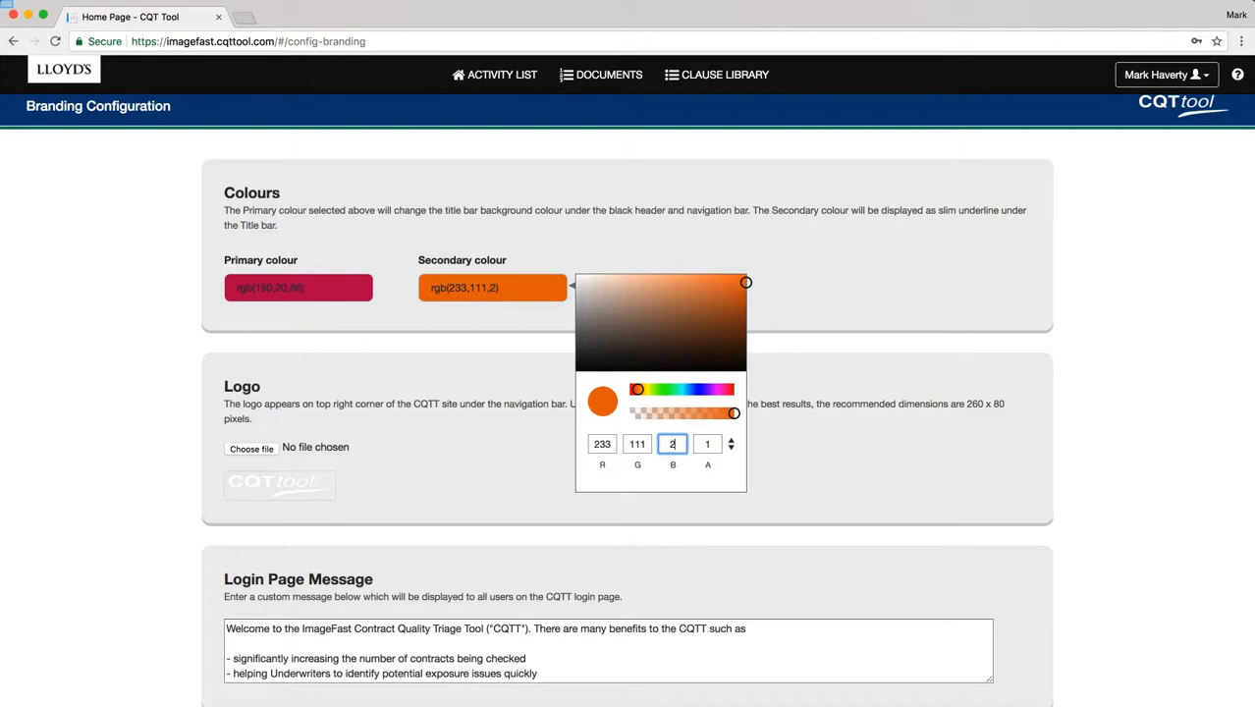
{"action": "key", "text": "Return"}
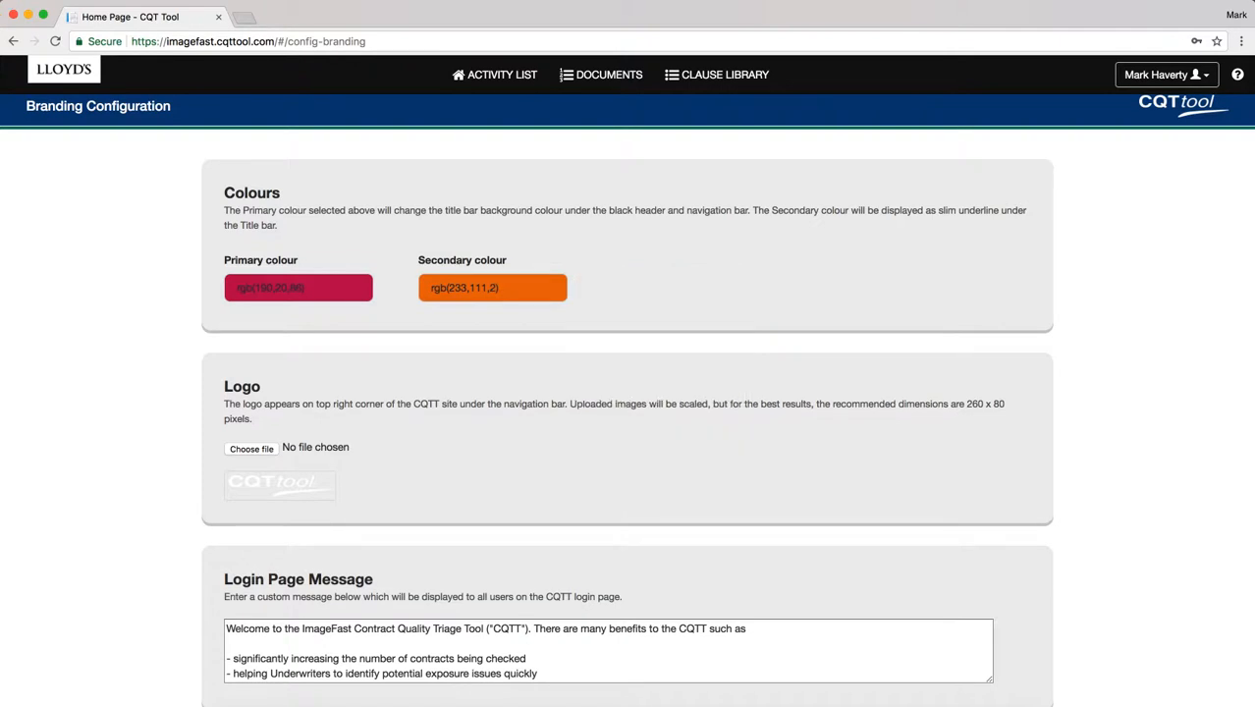
{"action": "scroll", "coordinate": [712, 402], "scroll_direction": "down", "scroll_amount": 5}
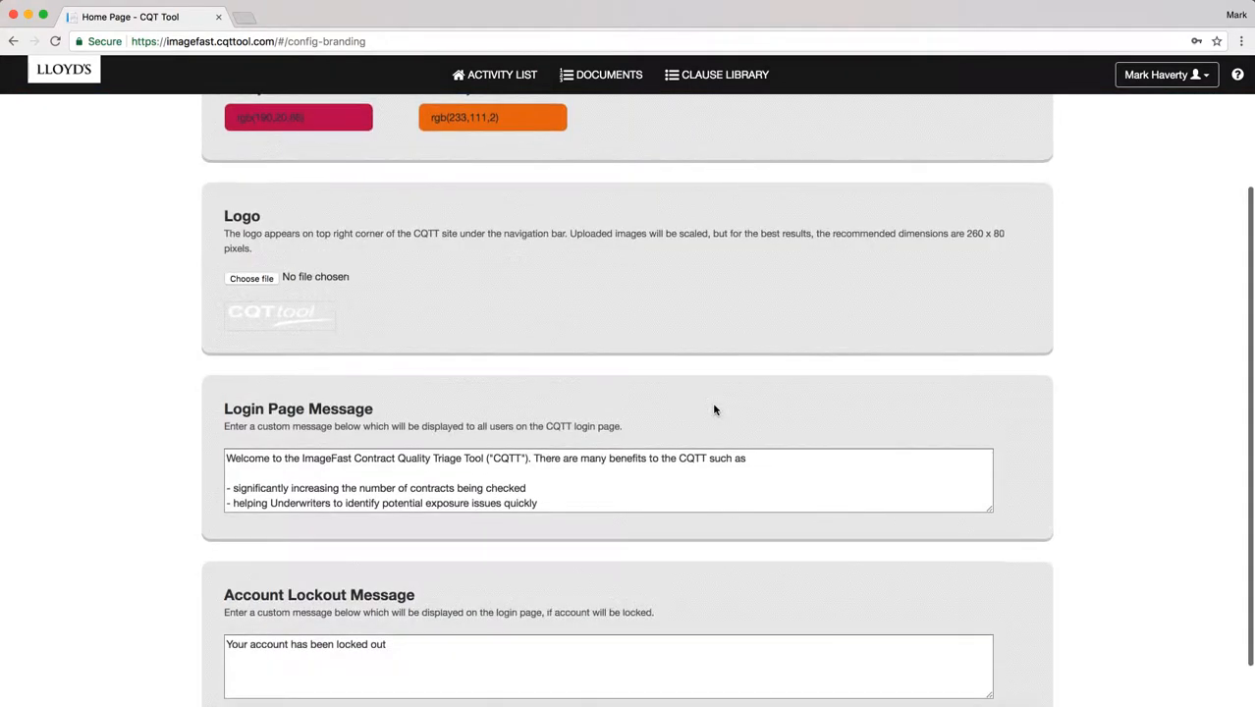
Save the crimson and orange colours, then choose myLogo.png as the new logo image.
{"action": "left_click", "coordinate": [223, 698]}
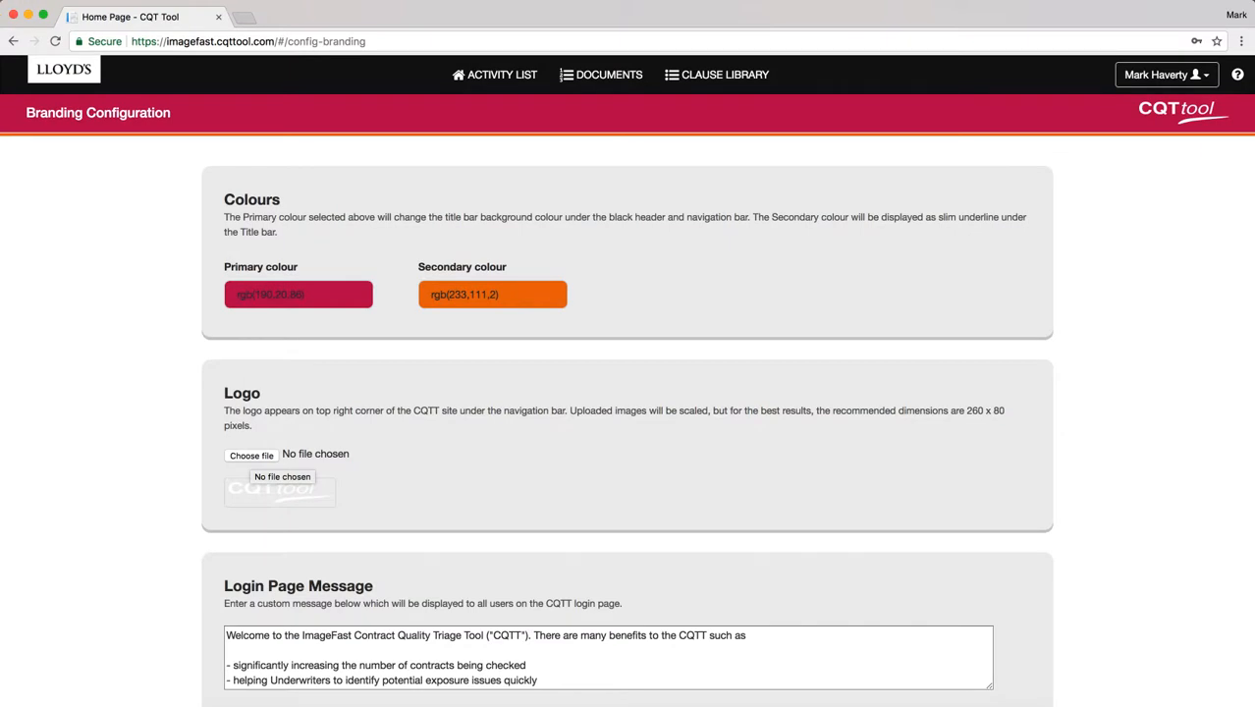
{"action": "left_click", "coordinate": [252, 456]}
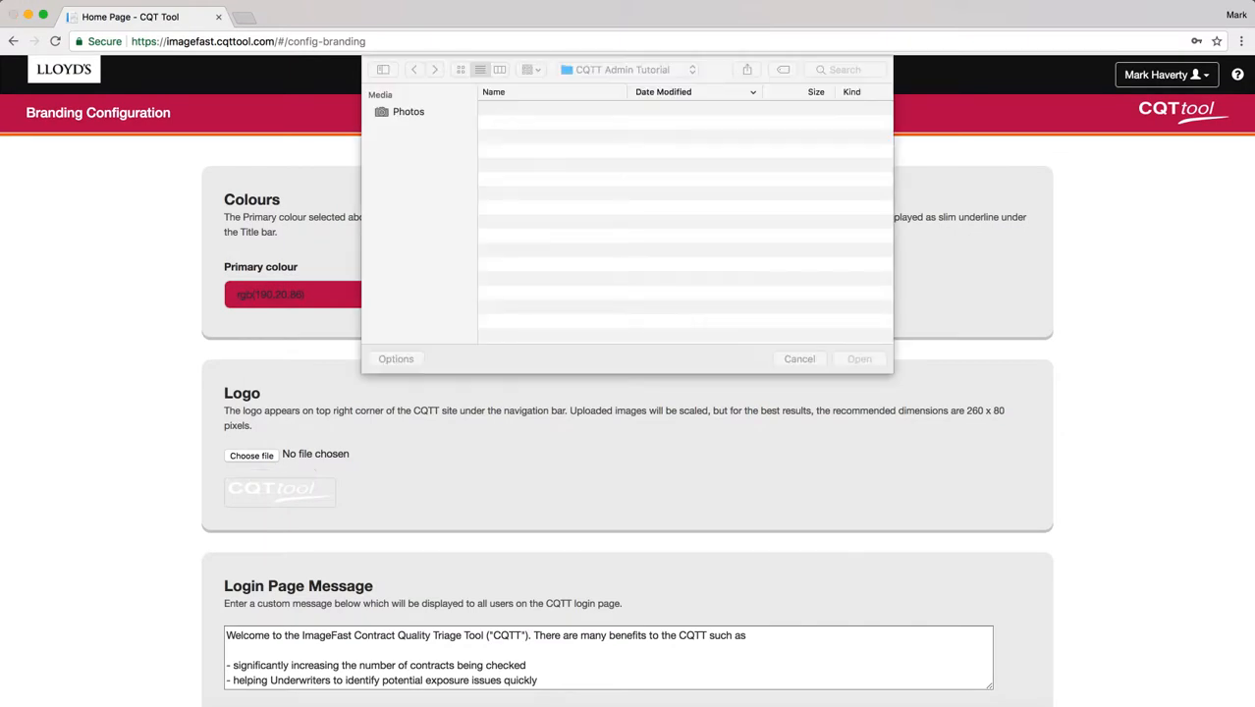
{"action": "left_click_drag", "start_coordinate": [511, 145], "coordinate": [570, 158]}
{"action": "left_click_drag", "start_coordinate": [569, 158], "coordinate": [570, 158]}
{"action": "left_click", "coordinate": [538, 152]}
{"action": "left_click", "coordinate": [859, 359]}
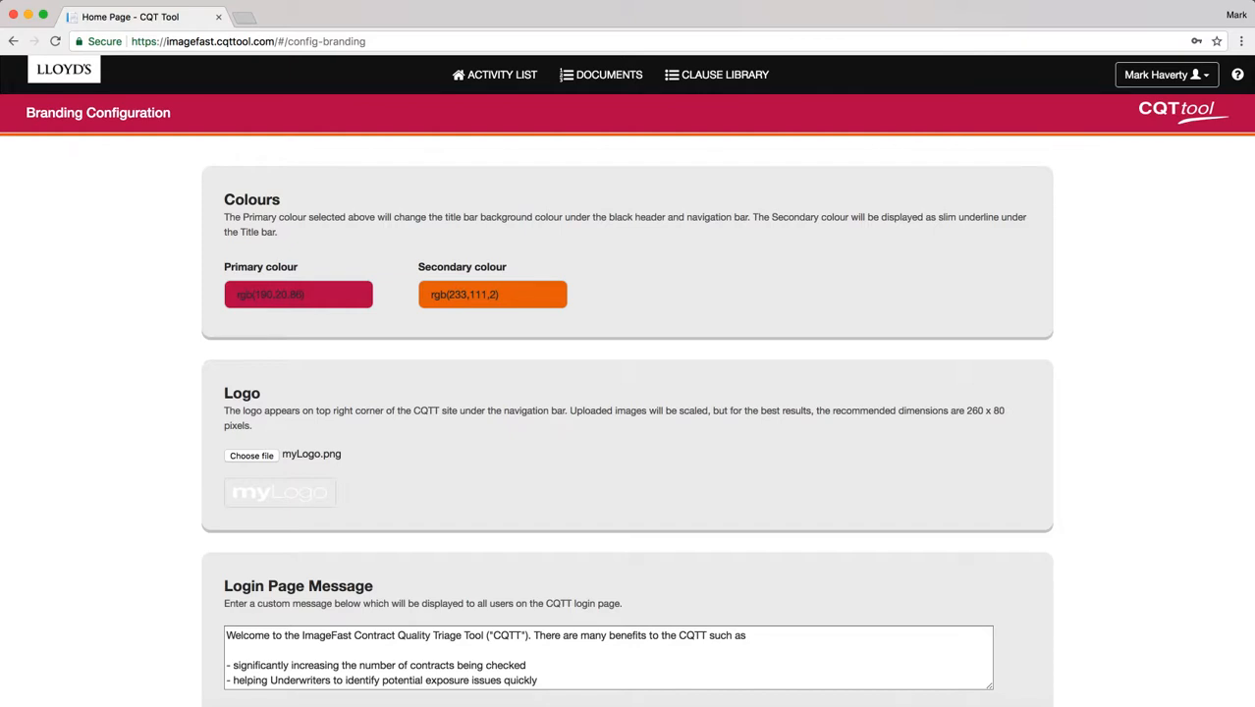
{"action": "scroll", "coordinate": [496, 490], "scroll_direction": "down", "scroll_amount": 5}
{"action": "scroll", "coordinate": [491, 489], "scroll_direction": "down", "scroll_amount": 1}
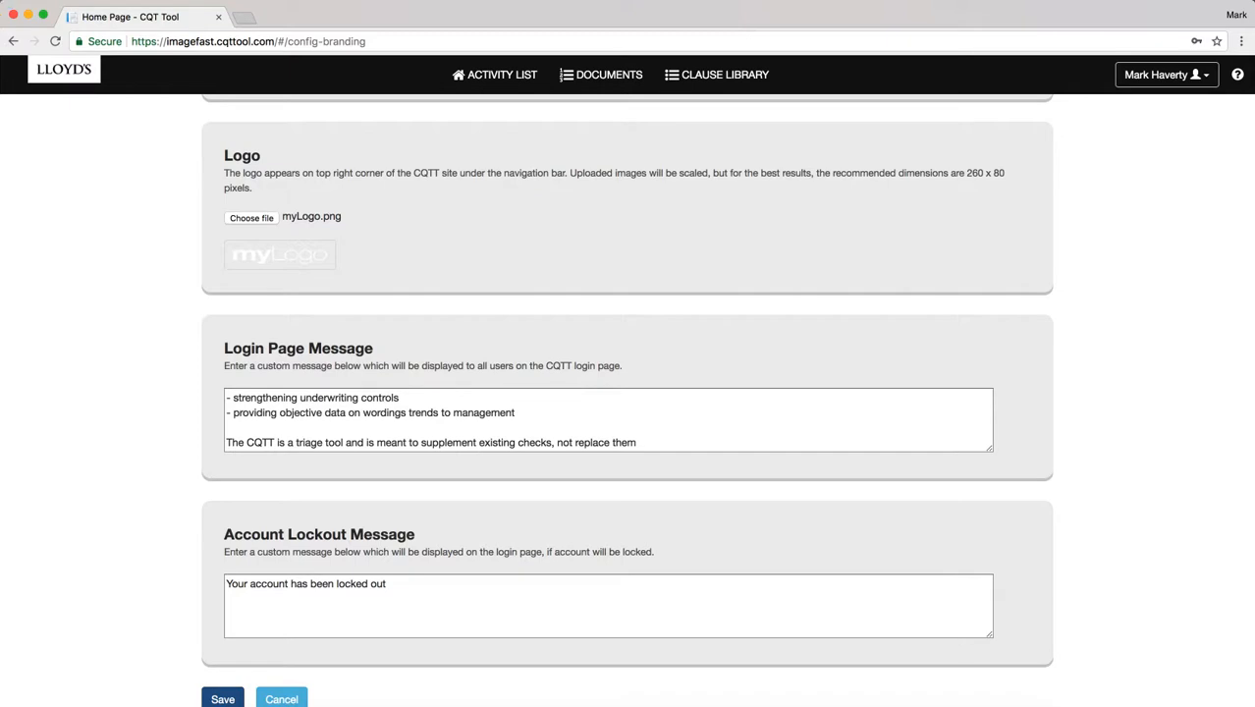
Save myLogo.png as the logo, then switch back to cqttLogo.png and save again.
{"action": "left_click", "coordinate": [223, 697]}
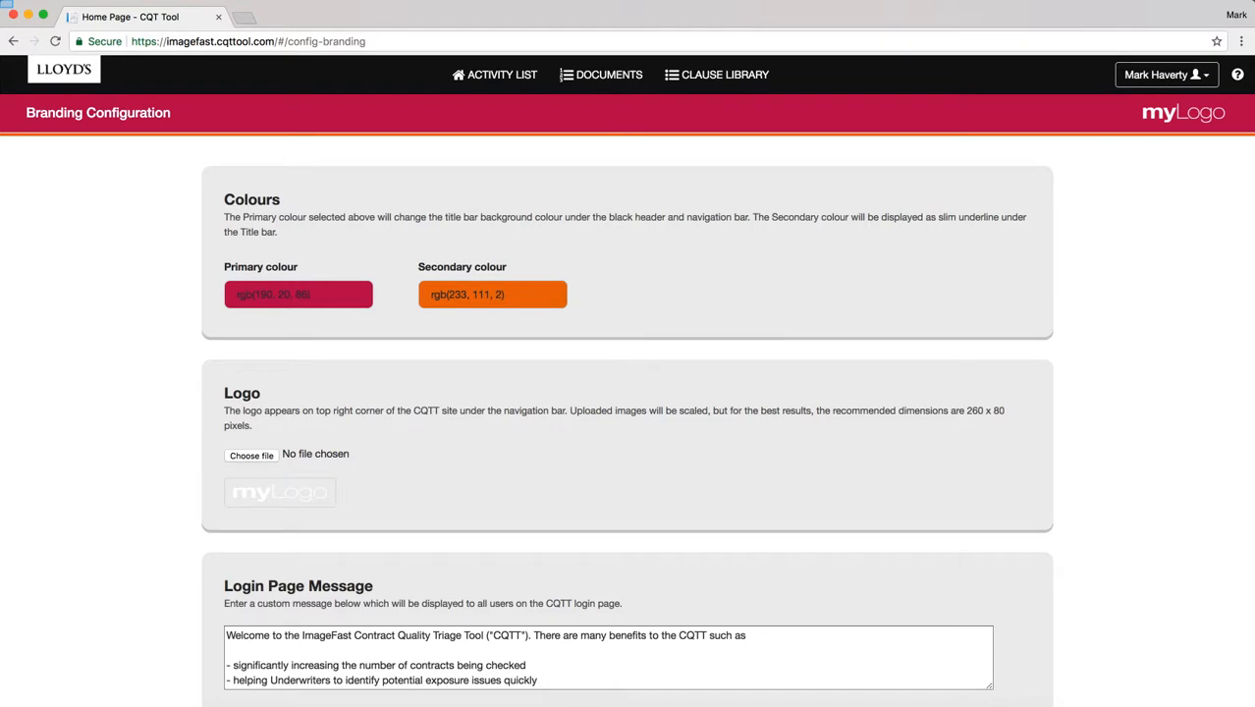
{"action": "left_click", "coordinate": [251, 455]}
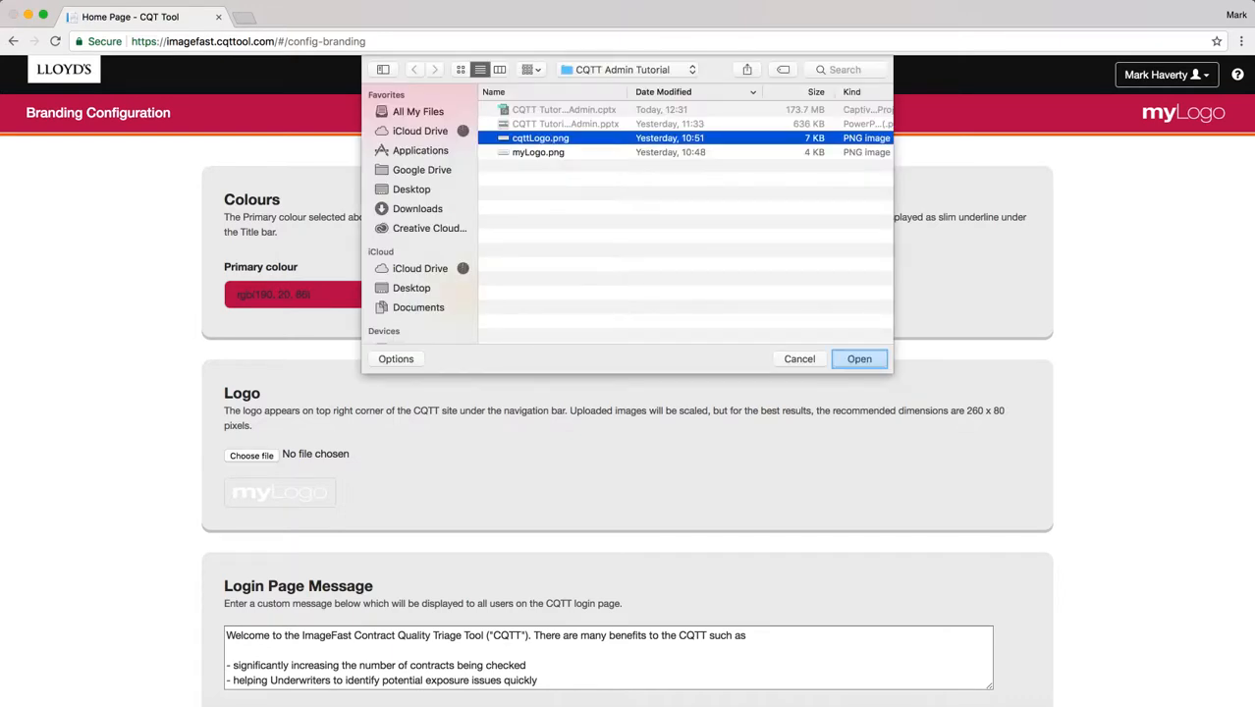
{"action": "key", "text": "Return"}
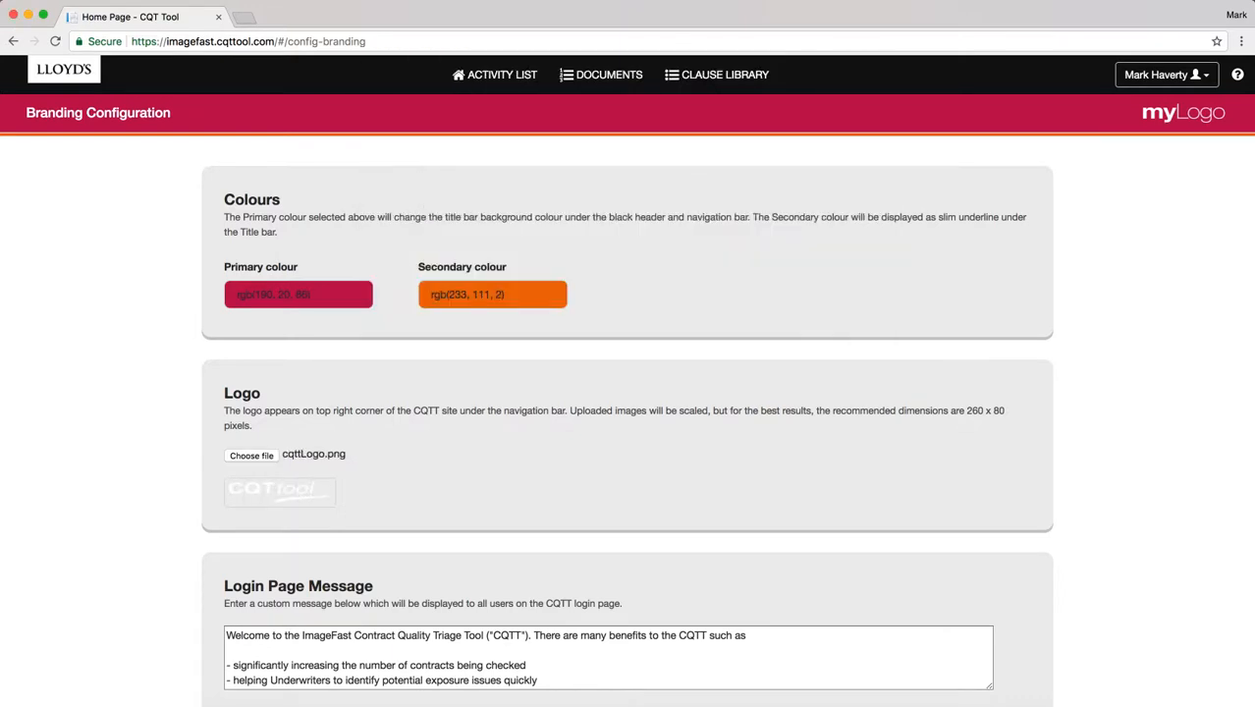
{"action": "scroll", "coordinate": [513, 485], "scroll_direction": "down", "scroll_amount": 10}
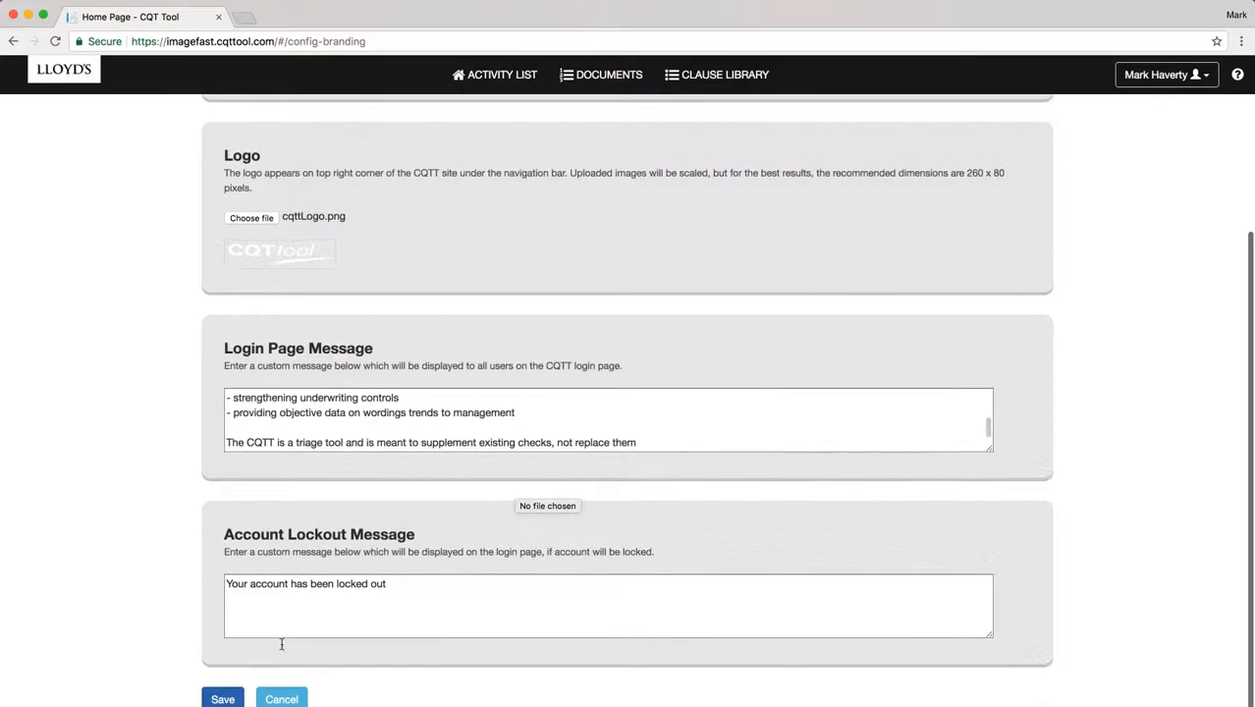
{"action": "left_click", "coordinate": [223, 698]}
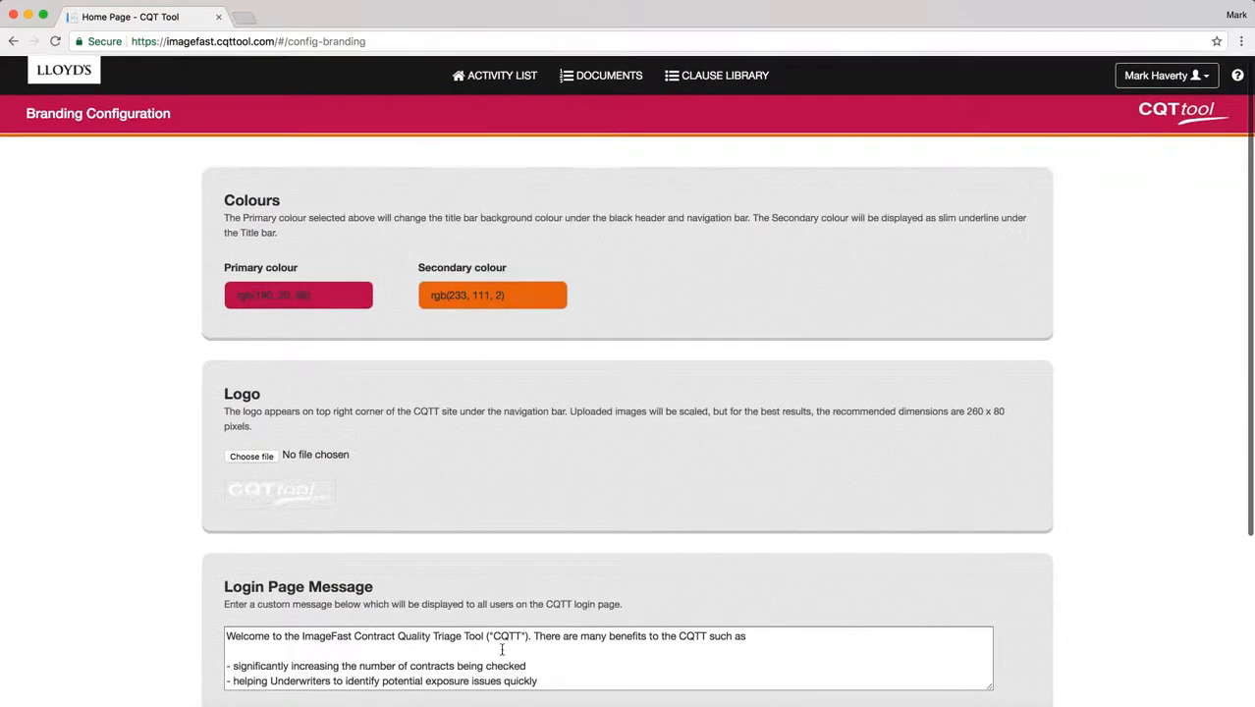
Replace the login page message with 'This is a s ample login page message.' and save it.
{"action": "left_click", "coordinate": [500, 650]}
{"action": "left_click_drag", "start_coordinate": [227, 634], "coordinate": [227, 409]}
{"action": "scroll", "coordinate": [538, 441], "scroll_direction": "down", "scroll_amount": 2}
{"action": "scroll", "coordinate": [228, 413], "scroll_direction": "down", "scroll_amount": 2}
{"action": "left_click_drag", "start_coordinate": [638, 428], "coordinate": [213, 381]}
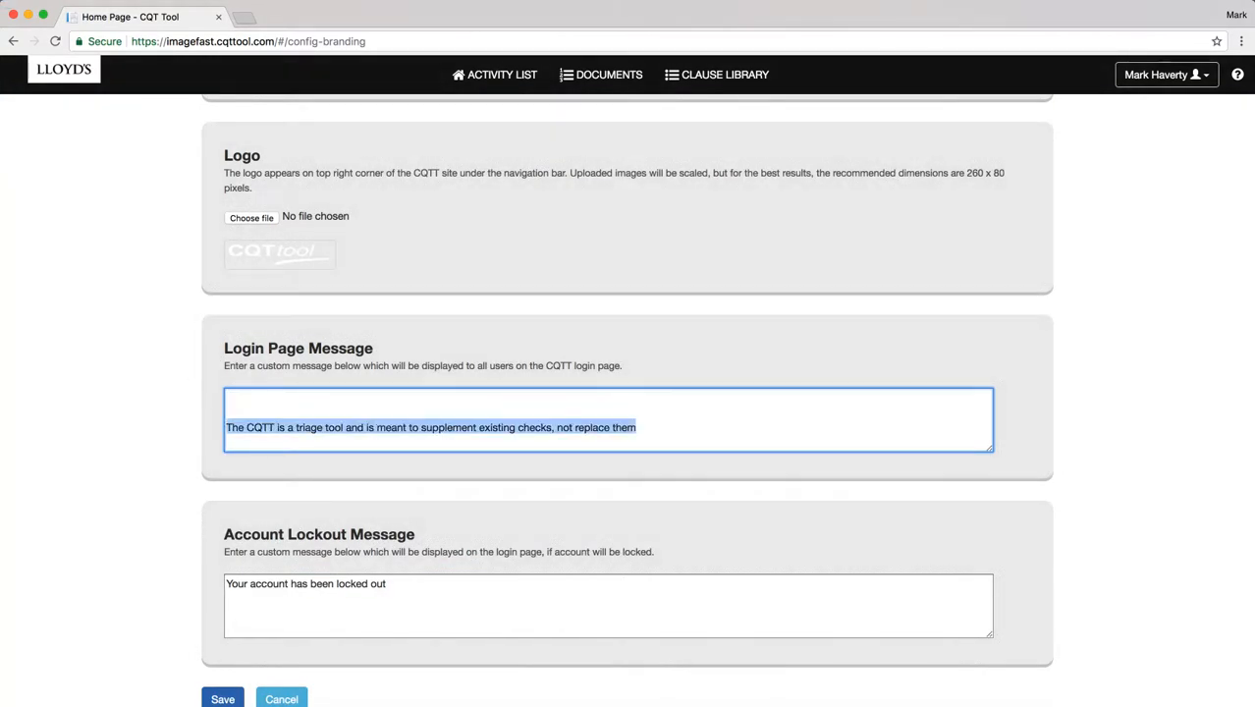
{"action": "type", "text": "T"}
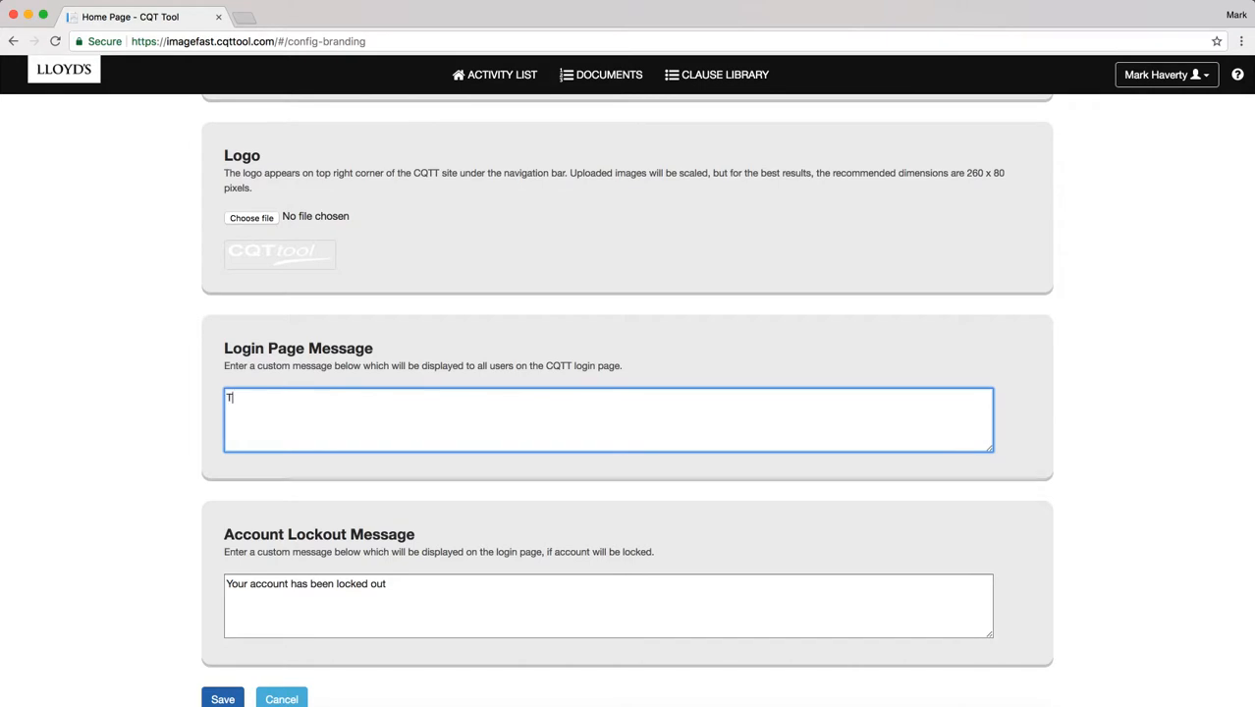
{"action": "type", "text": "his is a s ample login page"}
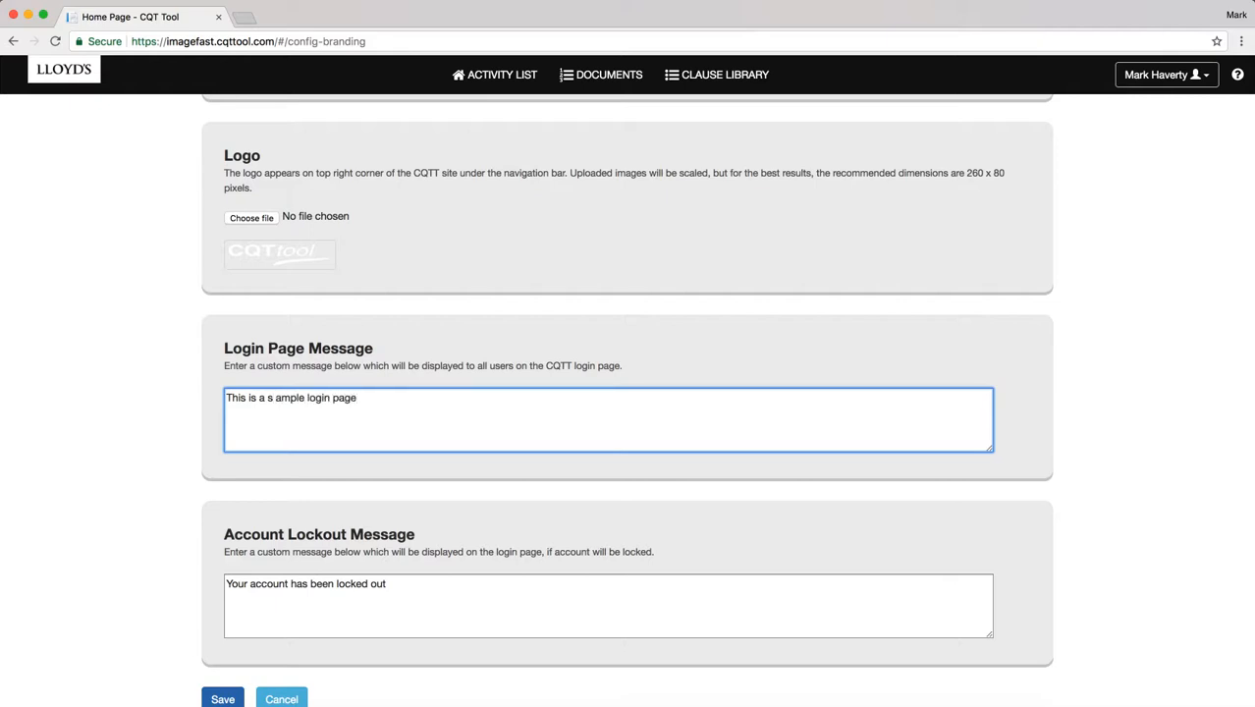
{"action": "type", "text": " message"}
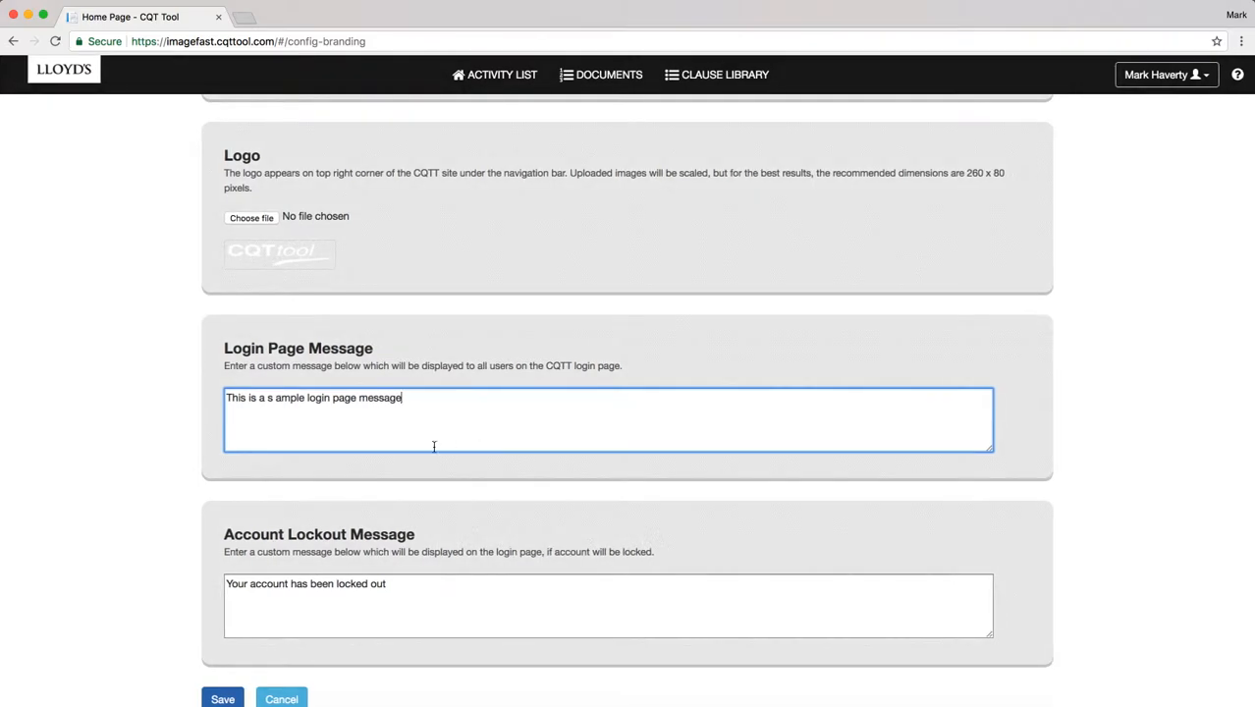
{"action": "type", "text": "."}
{"action": "scroll", "coordinate": [324, 579], "scroll_direction": "up", "scroll_amount": 1}
{"action": "left_click", "coordinate": [223, 699]}
{"action": "left_click", "coordinate": [223, 699]}
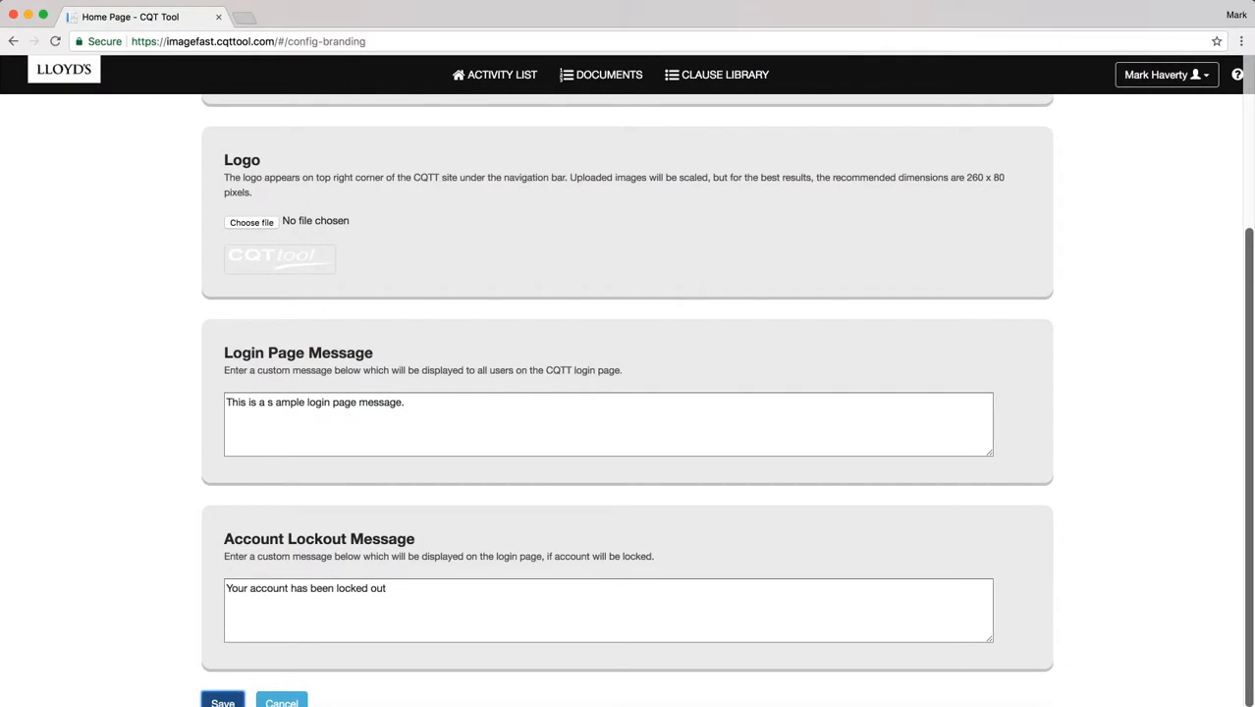
Log out from the user menu to see the new message on the login page.
{"action": "scroll", "coordinate": [626, 393], "scroll_direction": "up", "scroll_amount": 3}
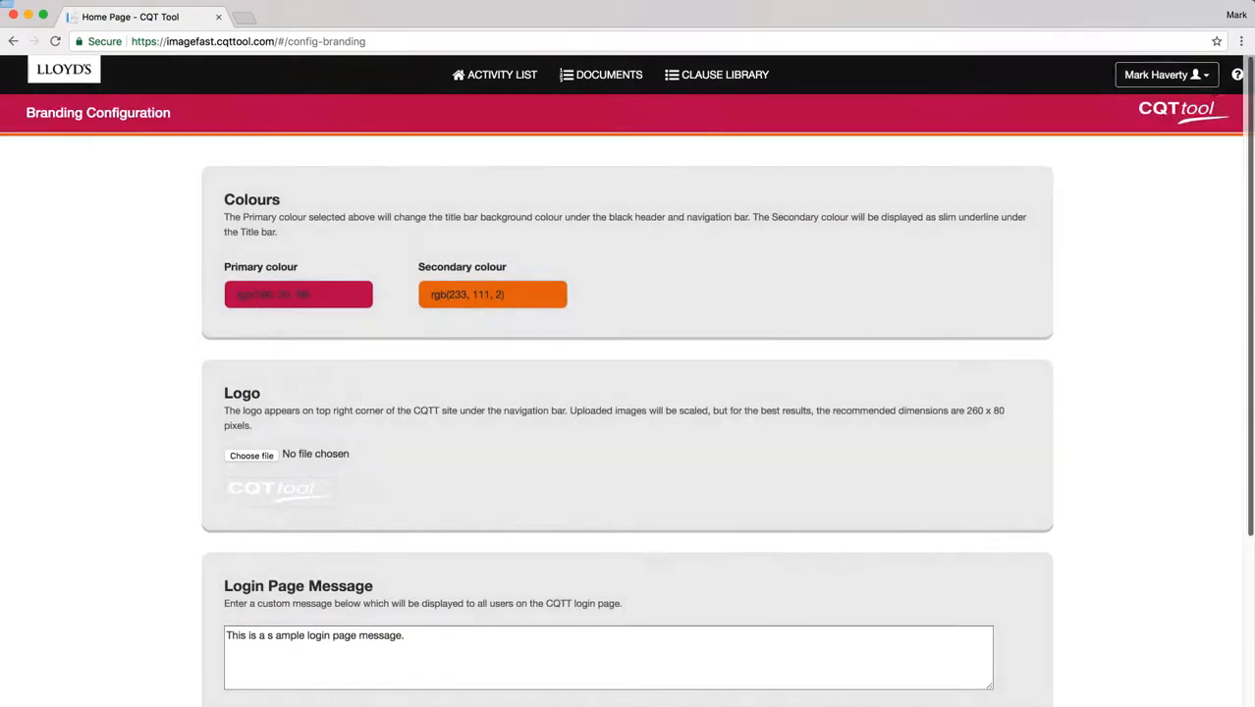
{"action": "left_click", "coordinate": [1167, 75]}
{"action": "left_click", "coordinate": [1138, 125]}
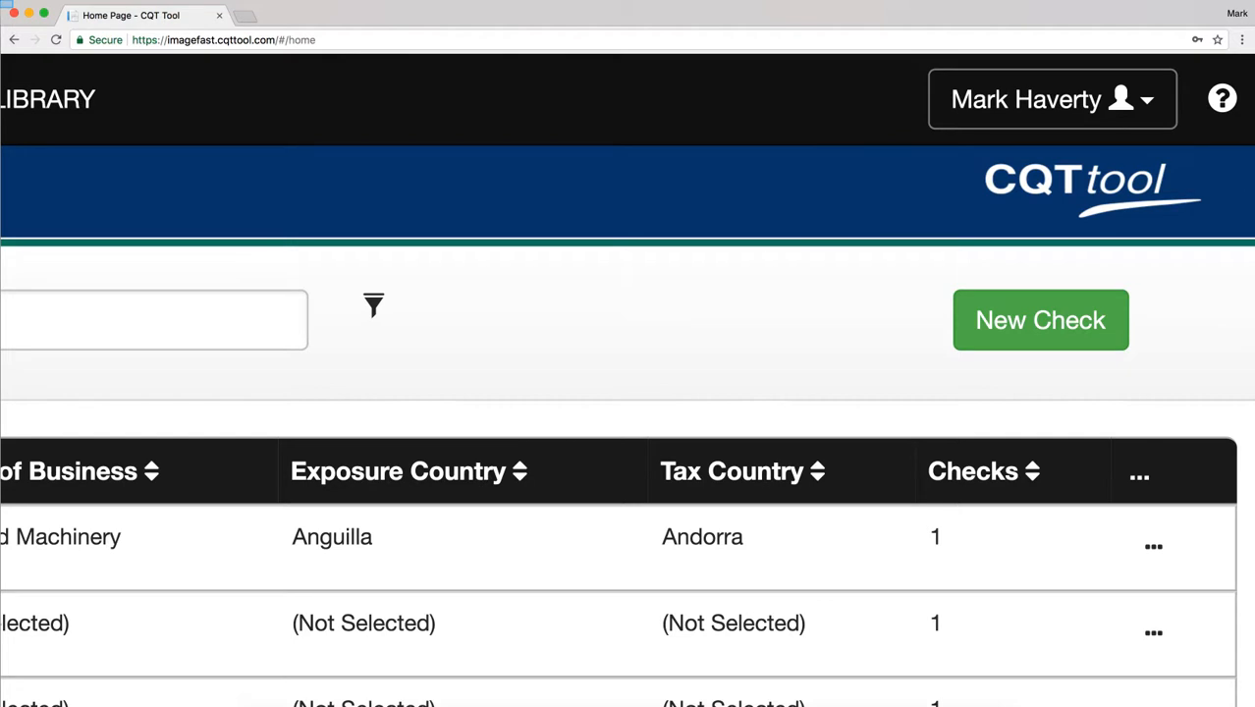
Open the Configuration list, search for 'password', then clear the search to show all settings.
{"action": "left_click", "coordinate": [1052, 100]}
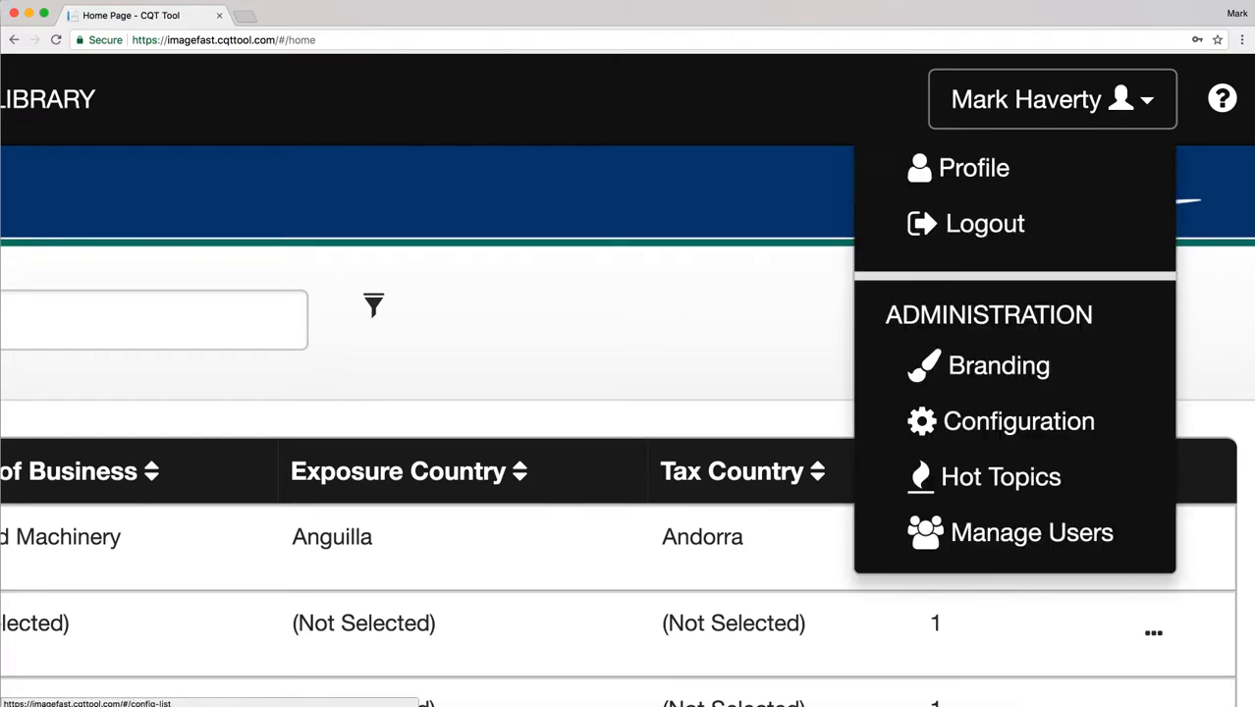
{"action": "left_click", "coordinate": [1018, 421]}
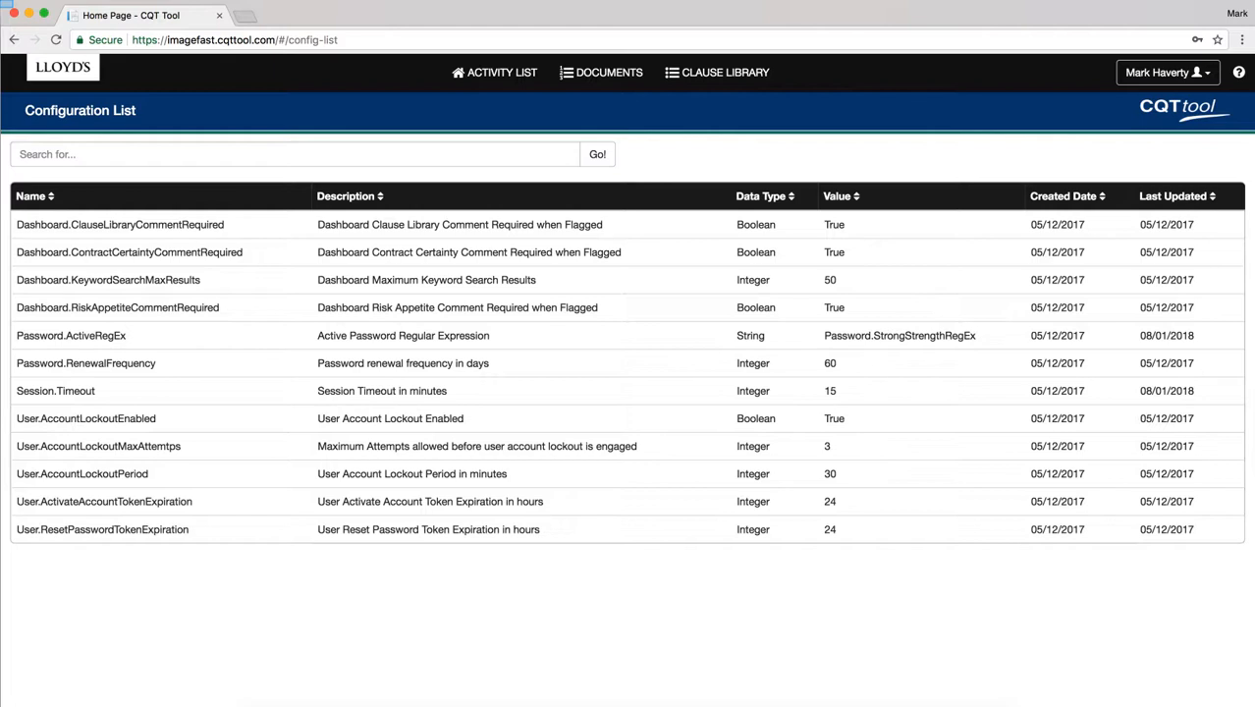
{"action": "type", "text": "passwor"}
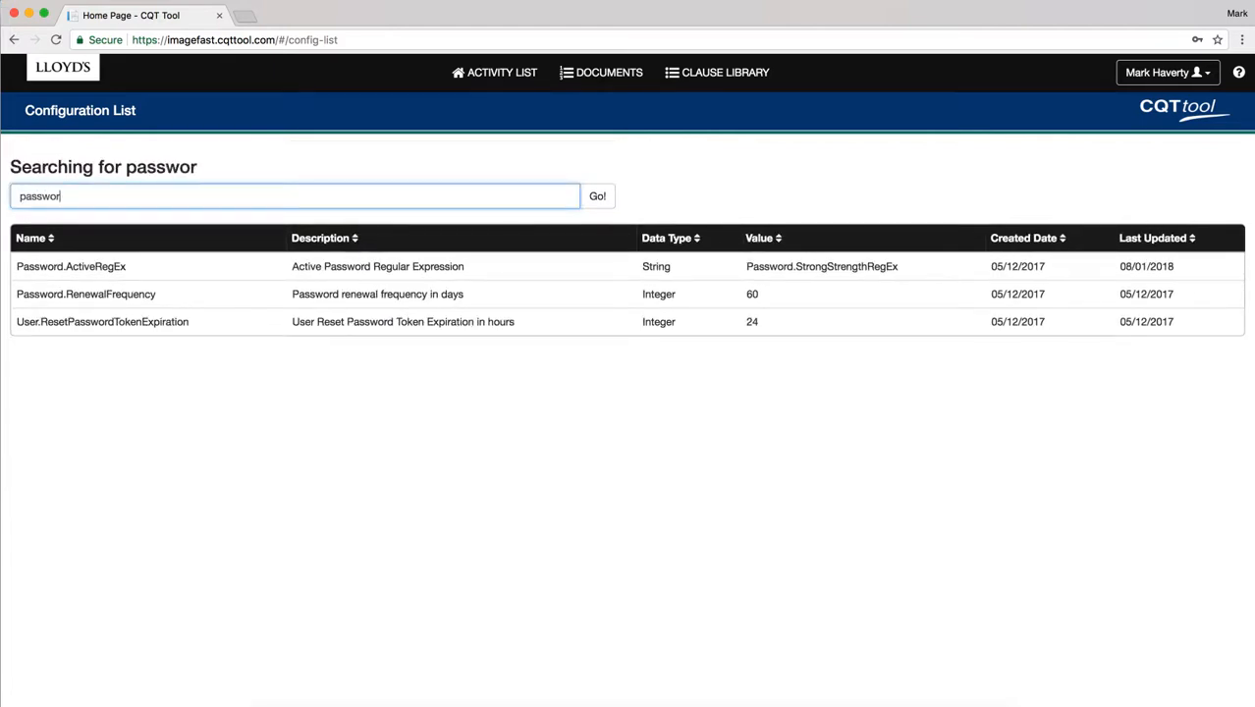
{"action": "type", "text": "d"}
{"action": "key", "text": "super+a"}
{"action": "key", "text": "BackSpace"}
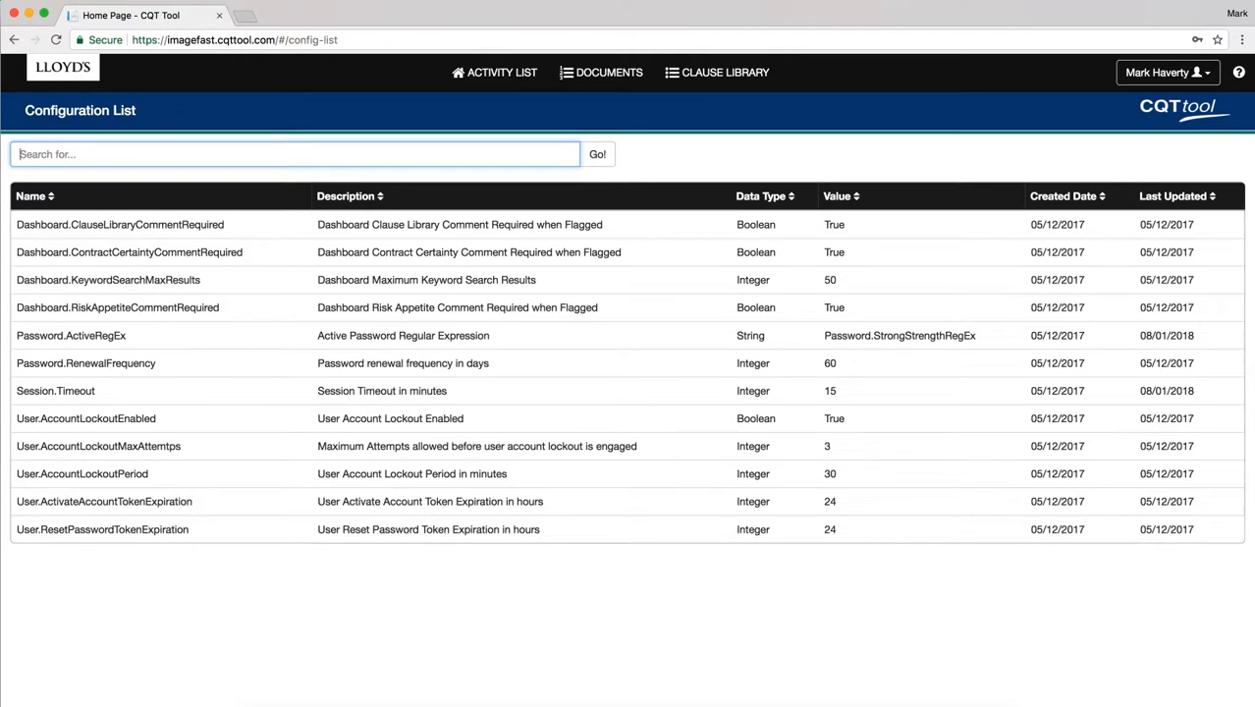
Change the User.AccountLockoutPeriod value from 30 to 60 and save it.
{"action": "left_click", "coordinate": [83, 474]}
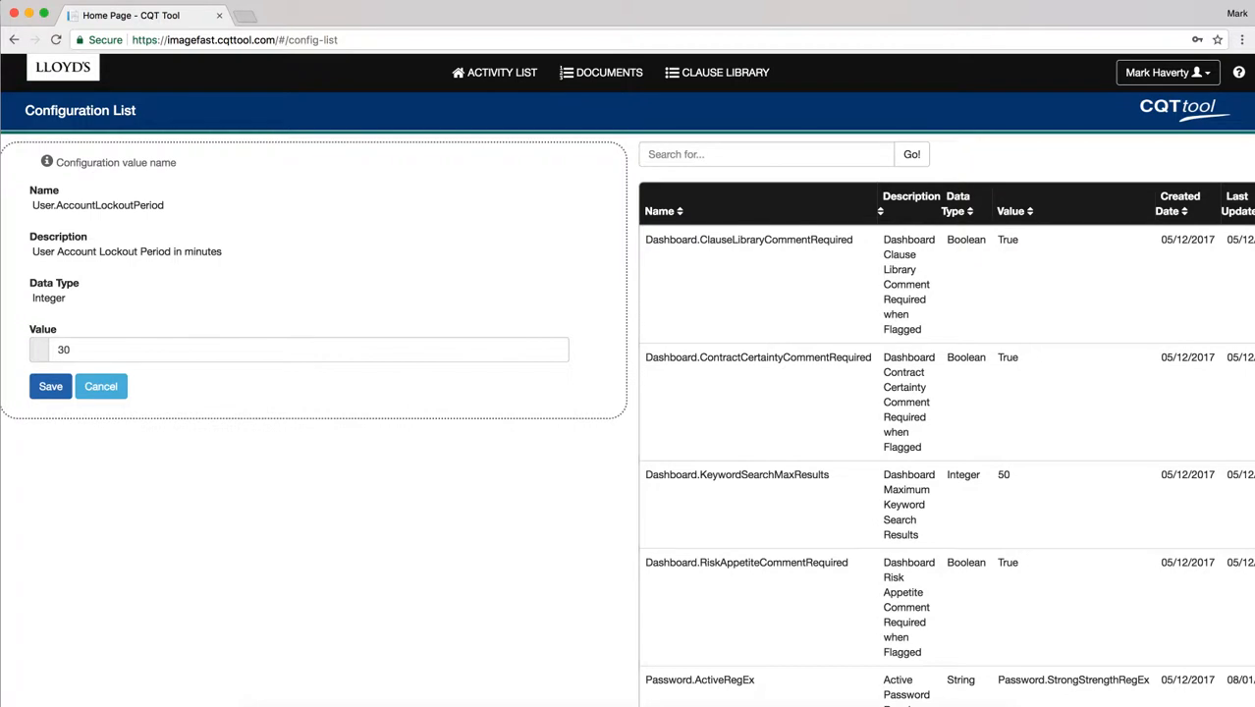
{"action": "left_click_drag", "start_coordinate": [82, 351], "coordinate": [32, 352]}
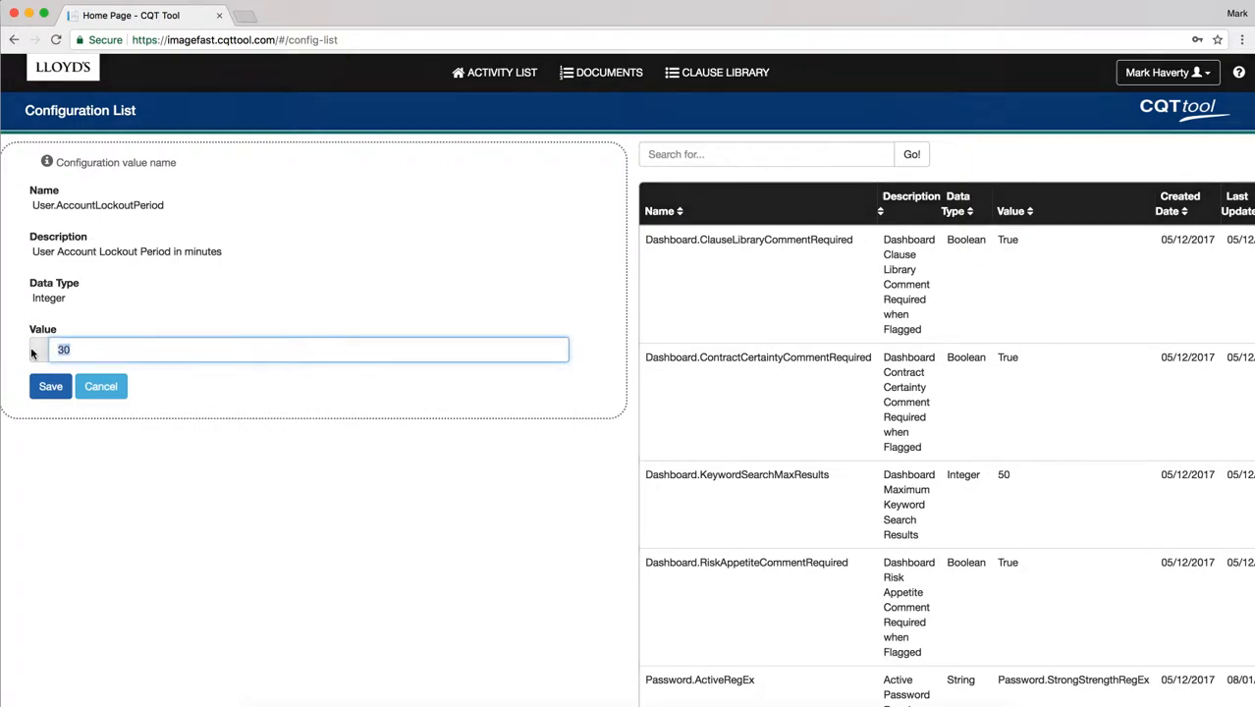
{"action": "type", "text": "60"}
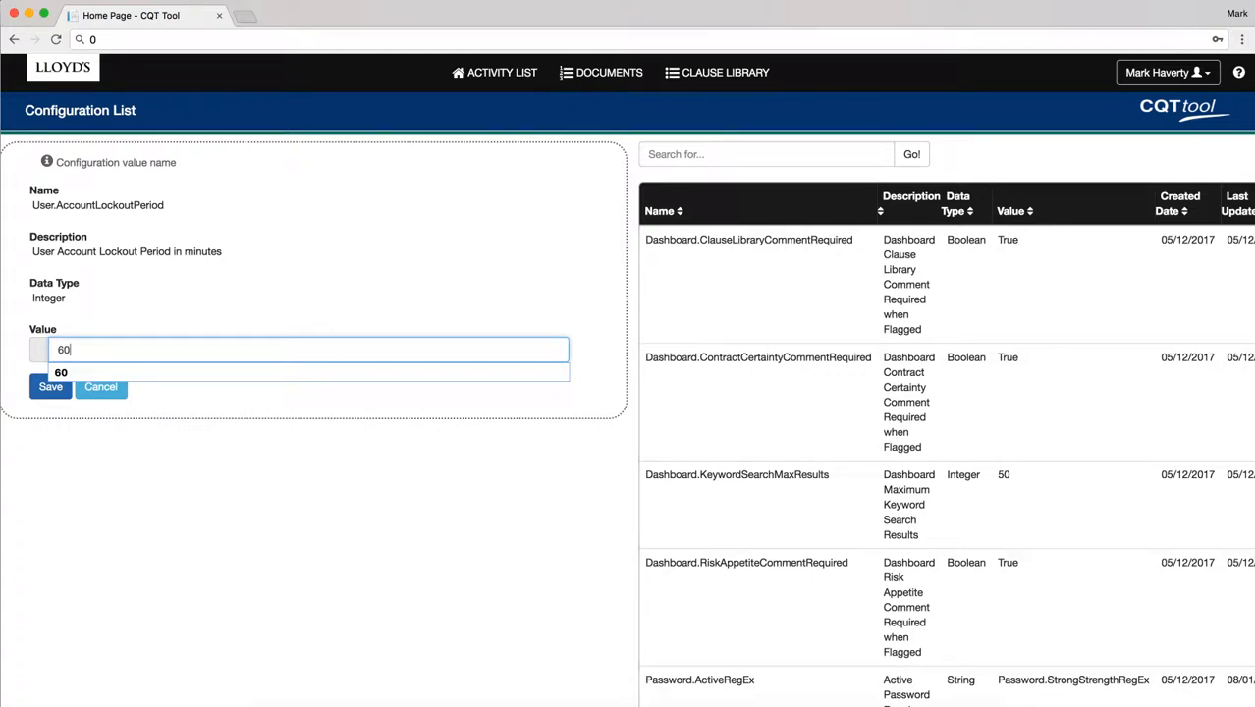
{"action": "key", "text": "Return"}
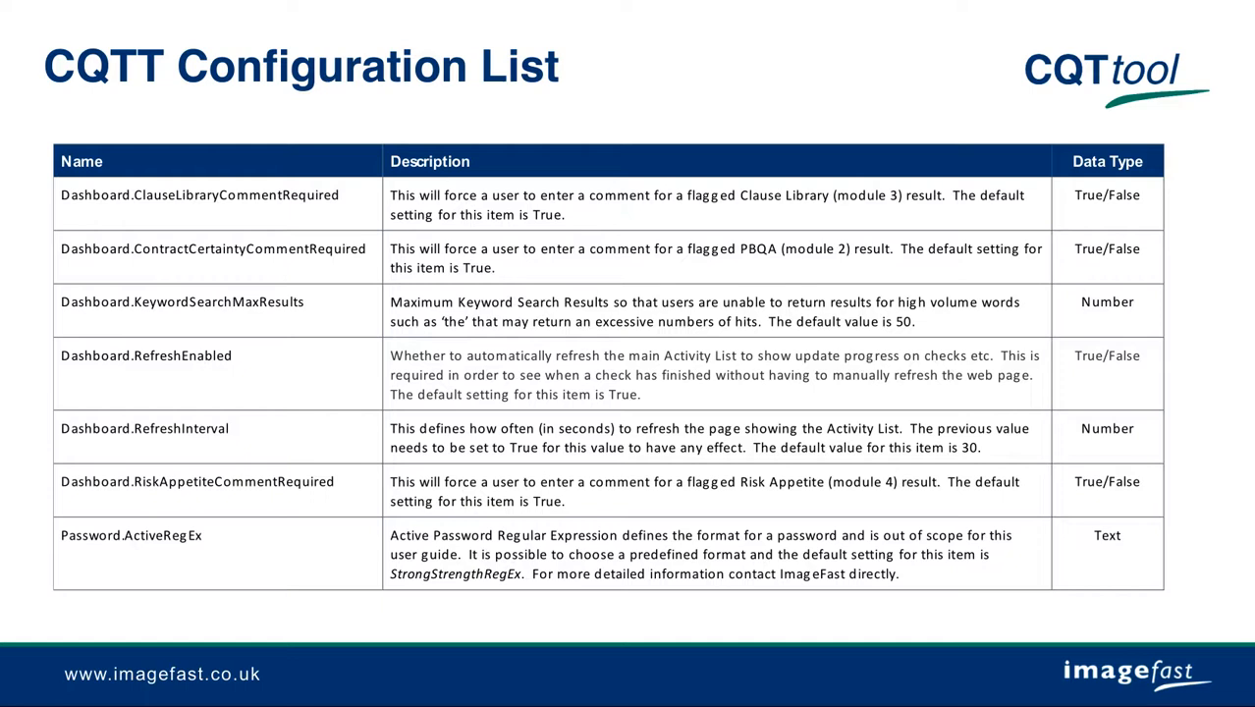
Advance to the next CQTT Configuration List slide.
{"action": "key", "text": "Right"}
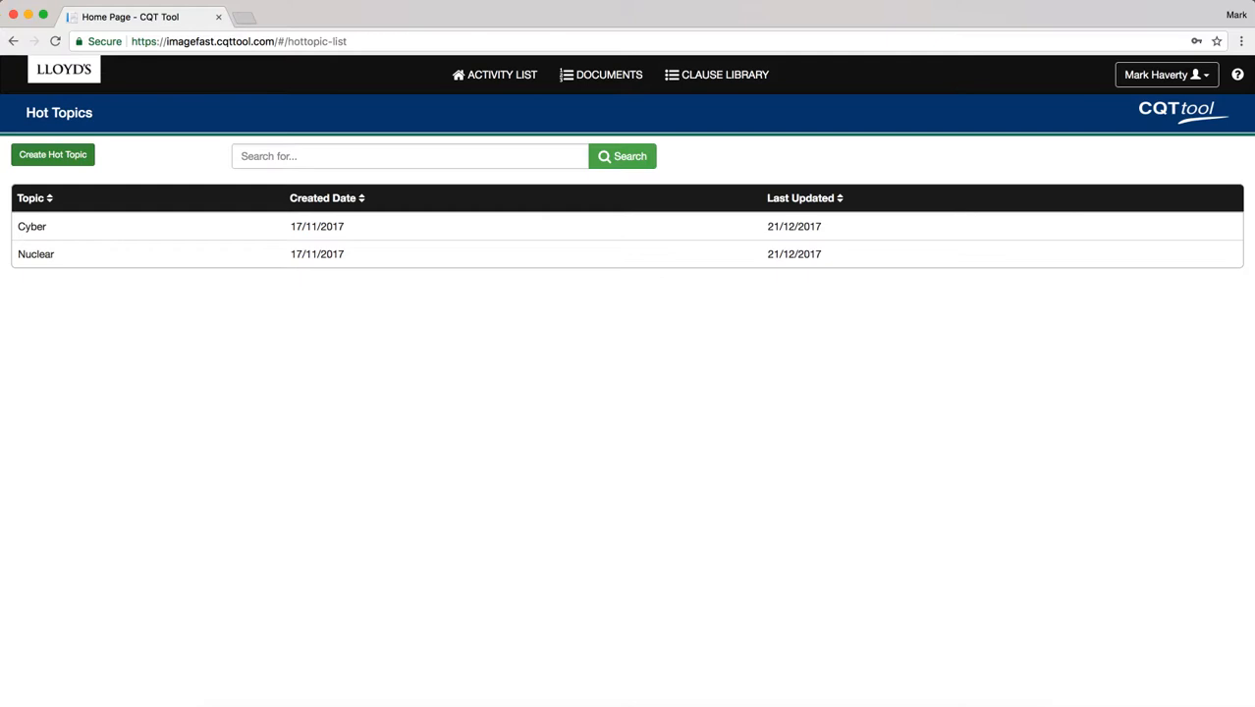
Create a new hot topic with the name Terrorism, accepting the suggestion, and save it.
{"action": "left_click", "coordinate": [53, 155]}
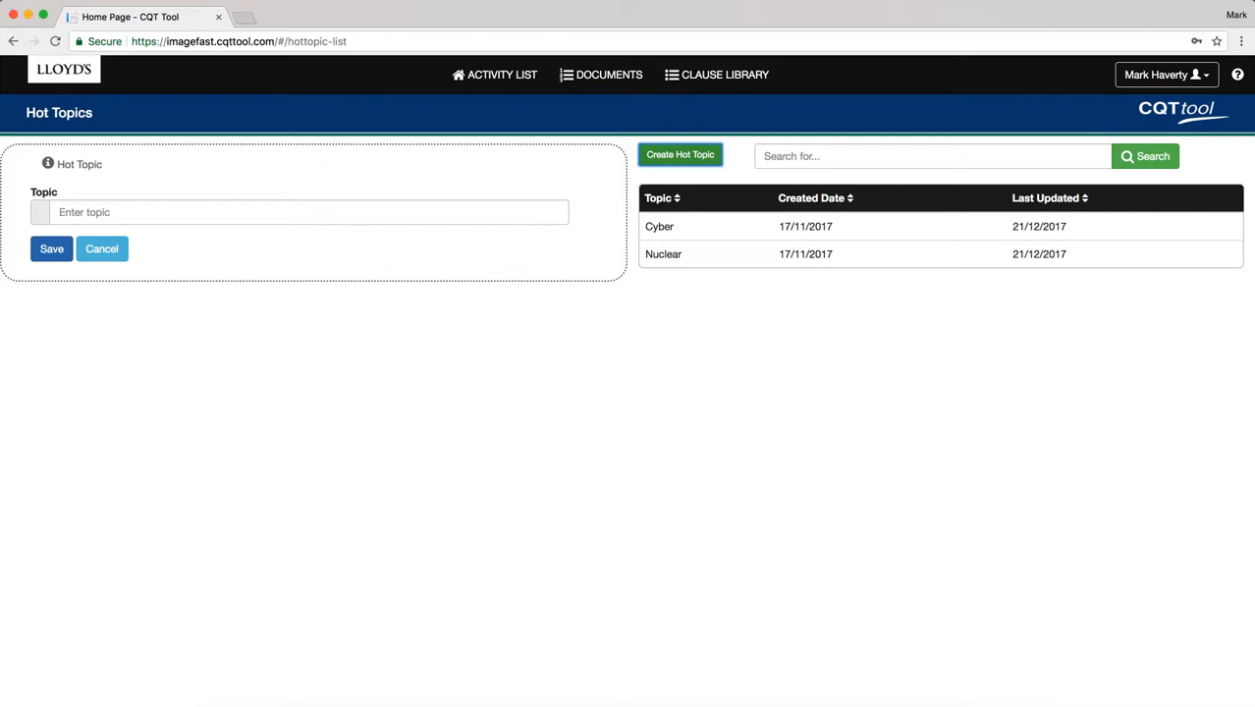
{"action": "left_click", "coordinate": [307, 212]}
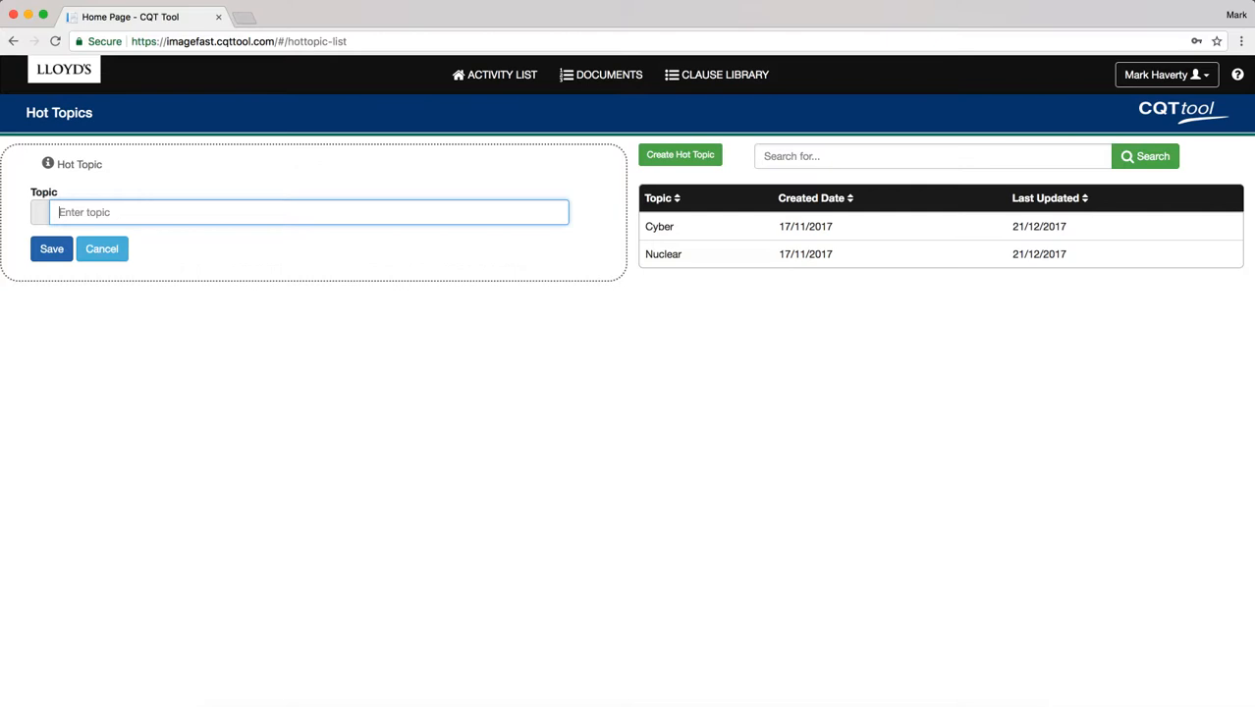
{"action": "type", "text": "Terroris"}
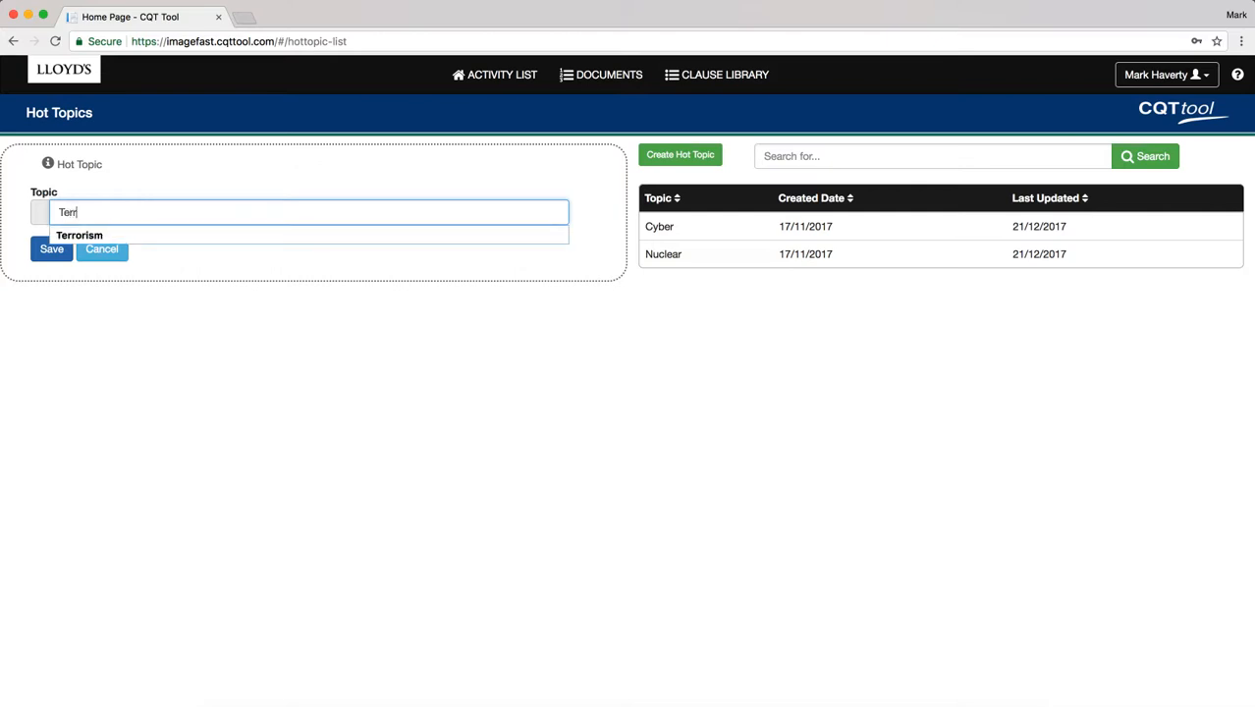
{"action": "type", "text": "m"}
{"action": "left_click", "coordinate": [198, 272]}
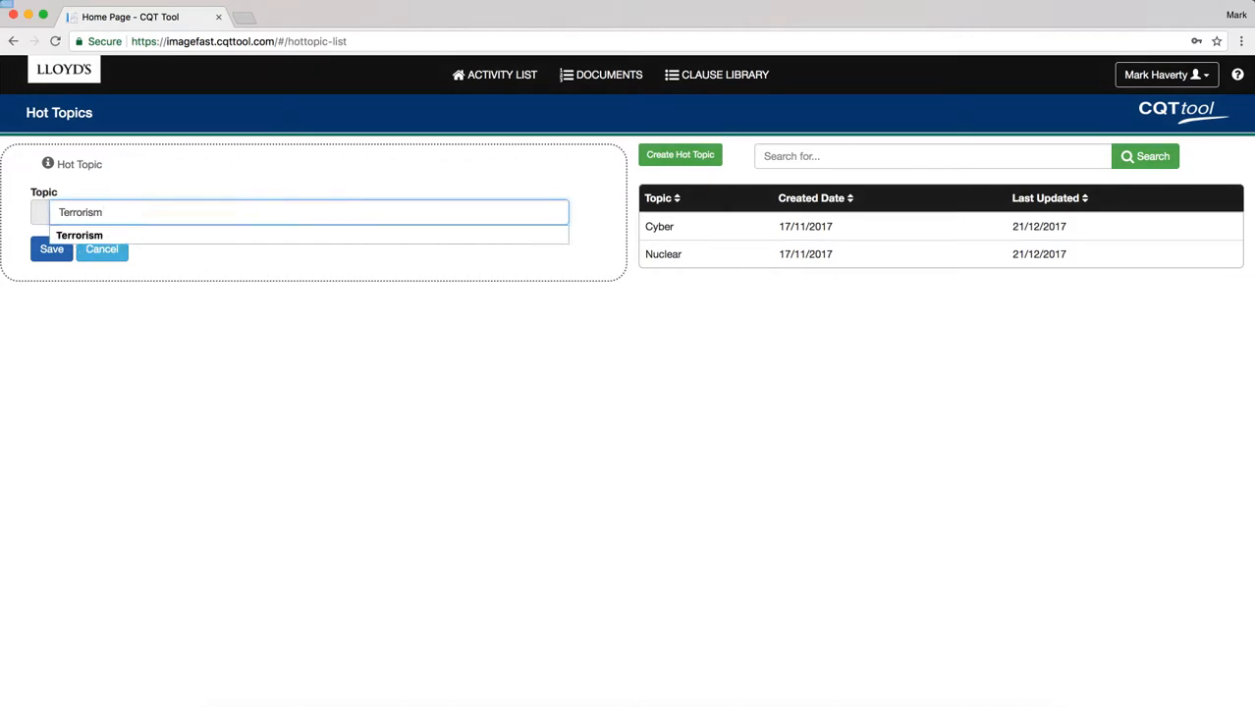
{"action": "key", "text": "Tab"}
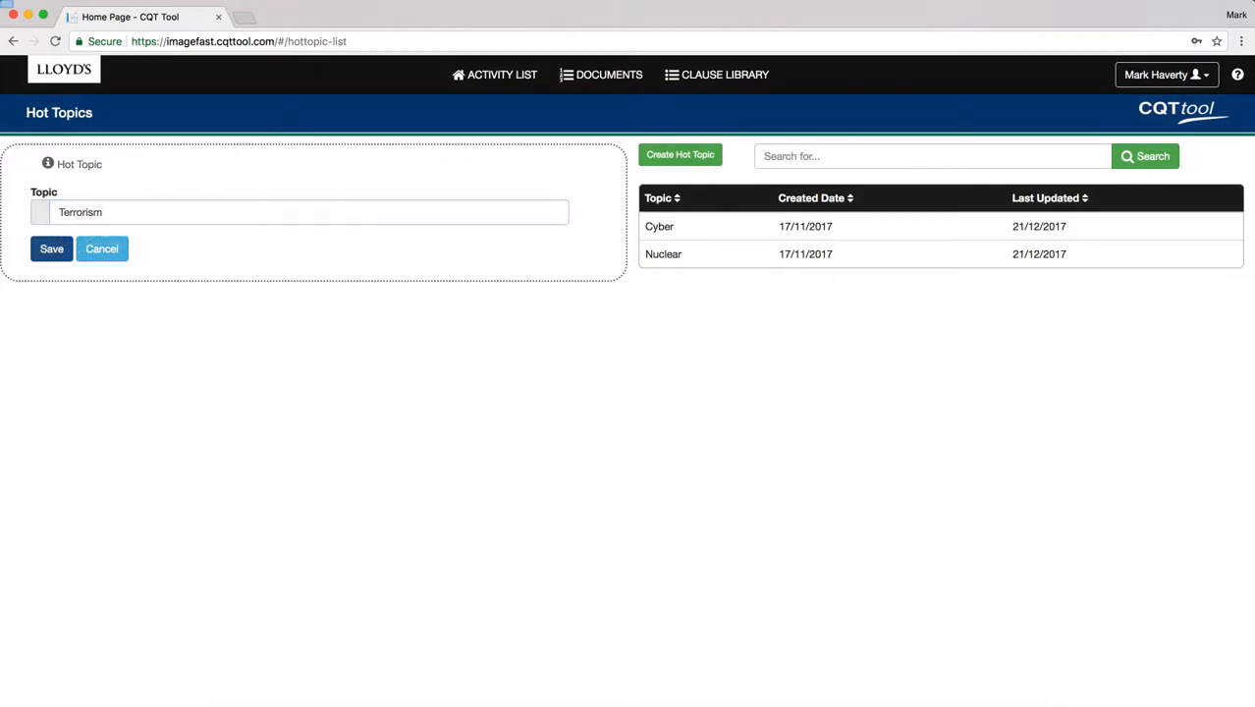
{"action": "key", "text": "Return"}
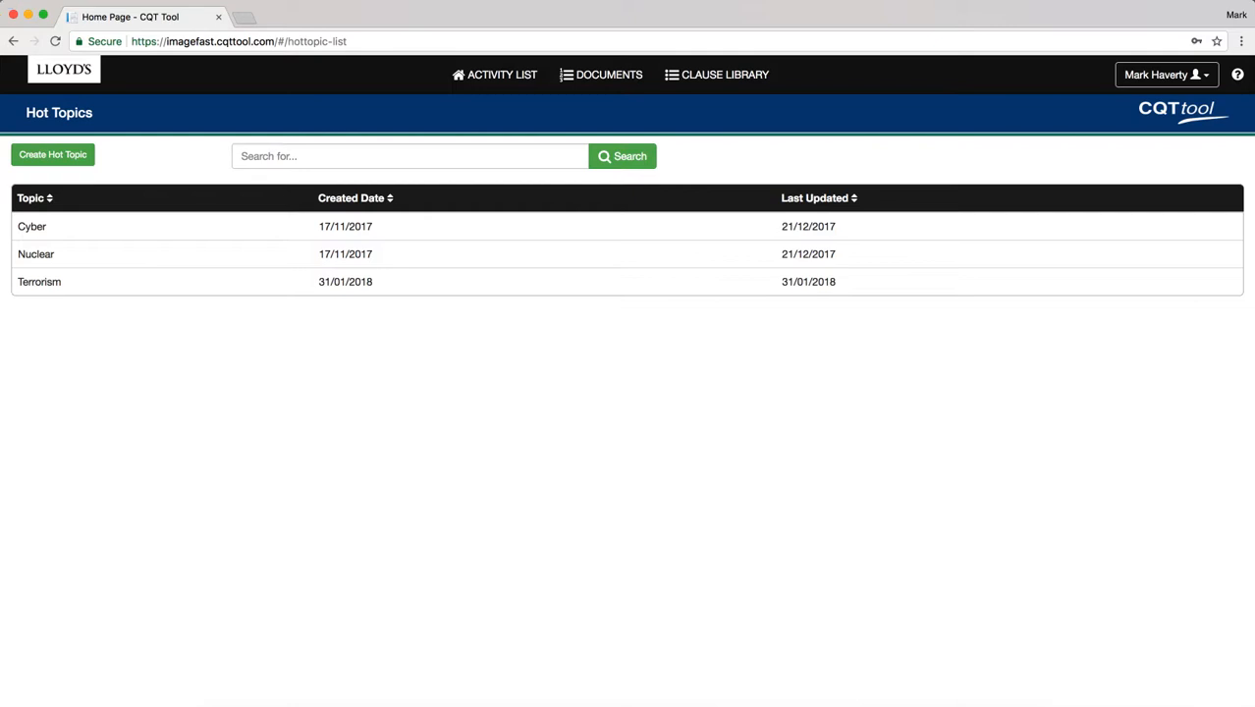
Rename the Terrorism hot topic to Terrorism 2.
{"action": "left_click", "coordinate": [39, 281]}
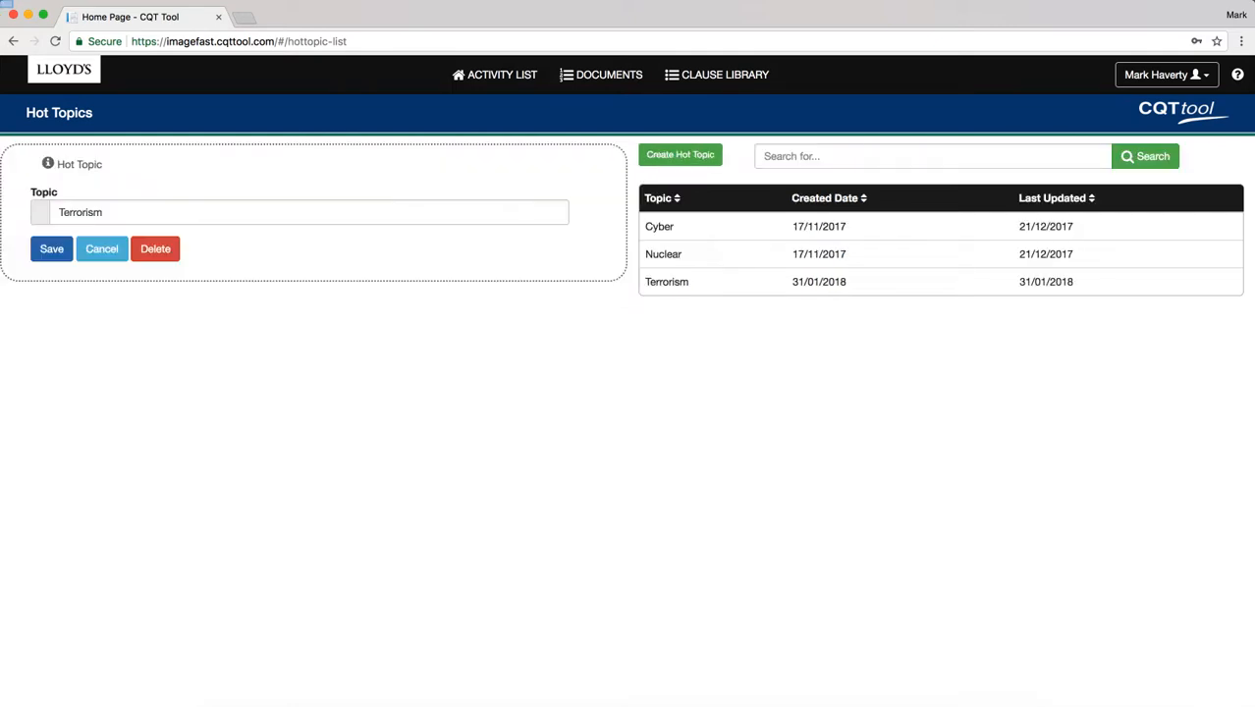
{"action": "left_click", "coordinate": [308, 212]}
{"action": "type", "text": "2"}
{"action": "key", "text": "Return"}
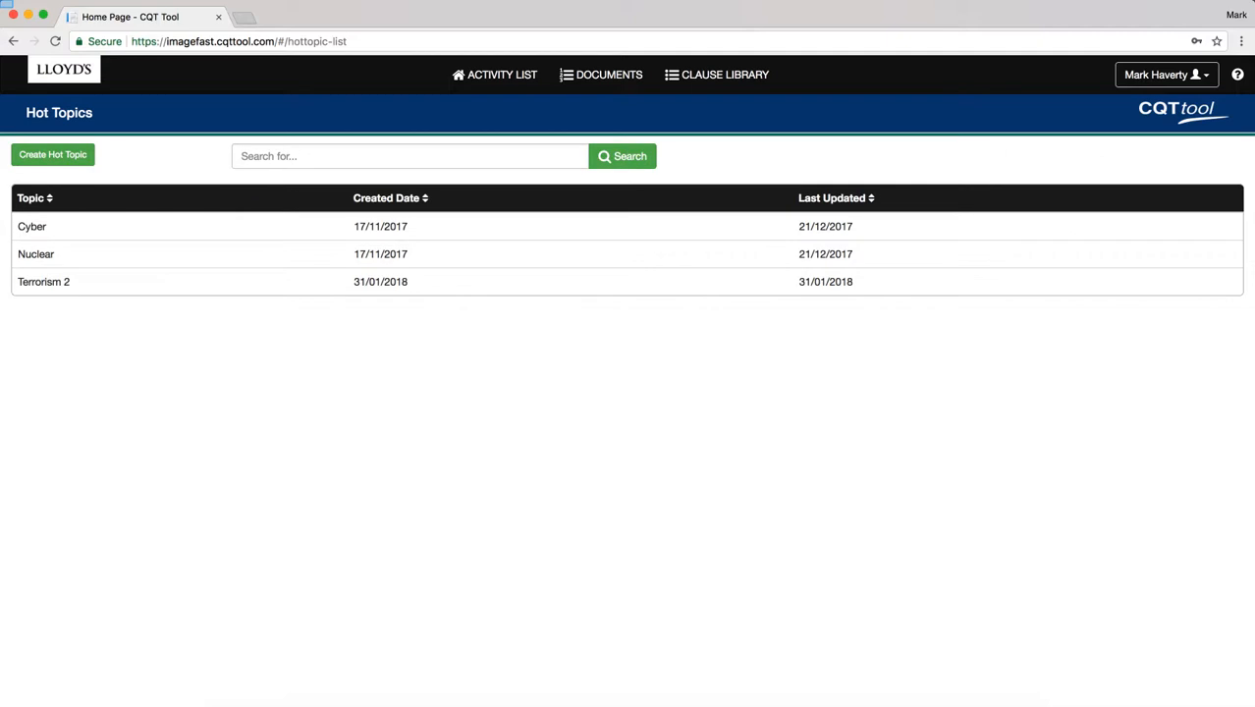
Delete the Terrorism 2 hot topic and confirm the deletion.
{"action": "left_click", "coordinate": [44, 282]}
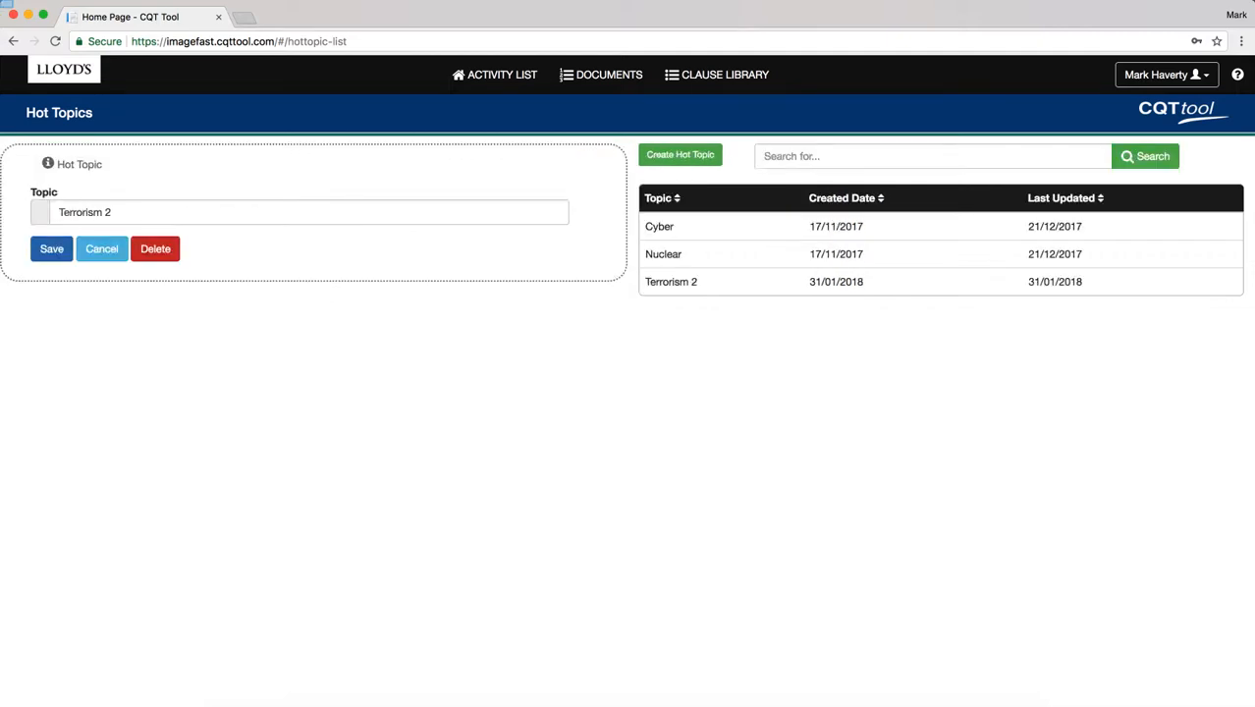
{"action": "left_click", "coordinate": [155, 248]}
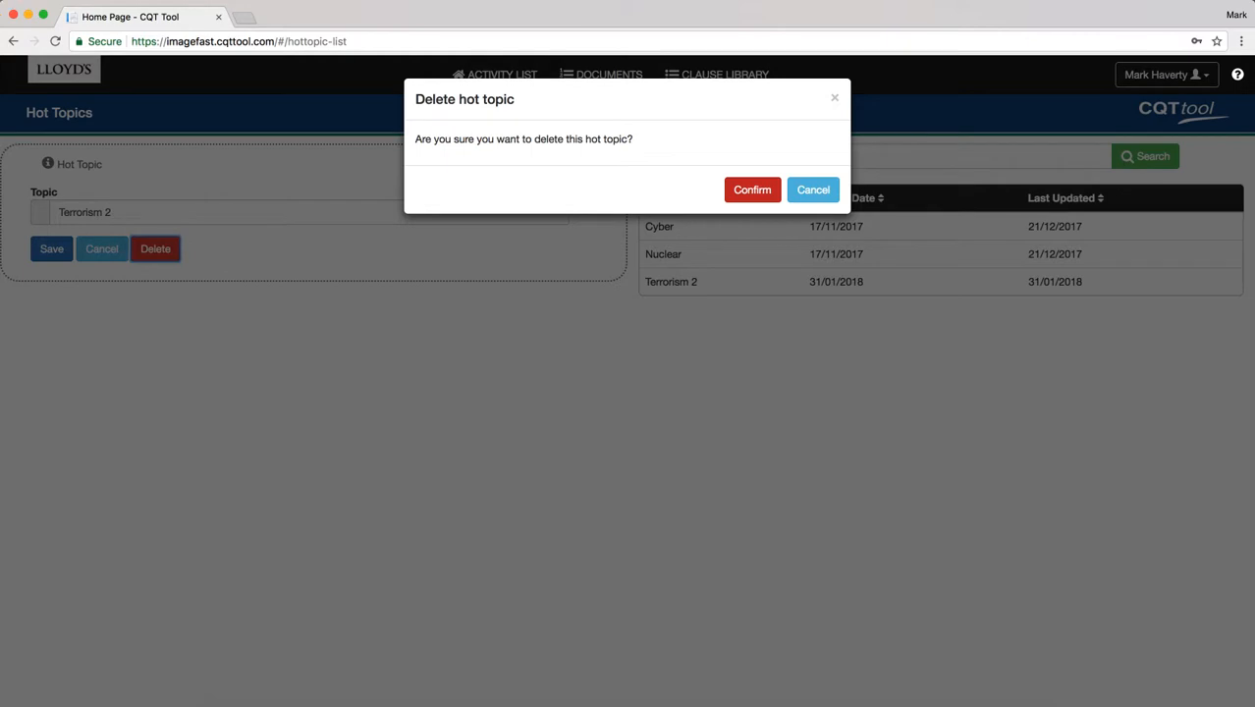
{"action": "left_click", "coordinate": [752, 190]}
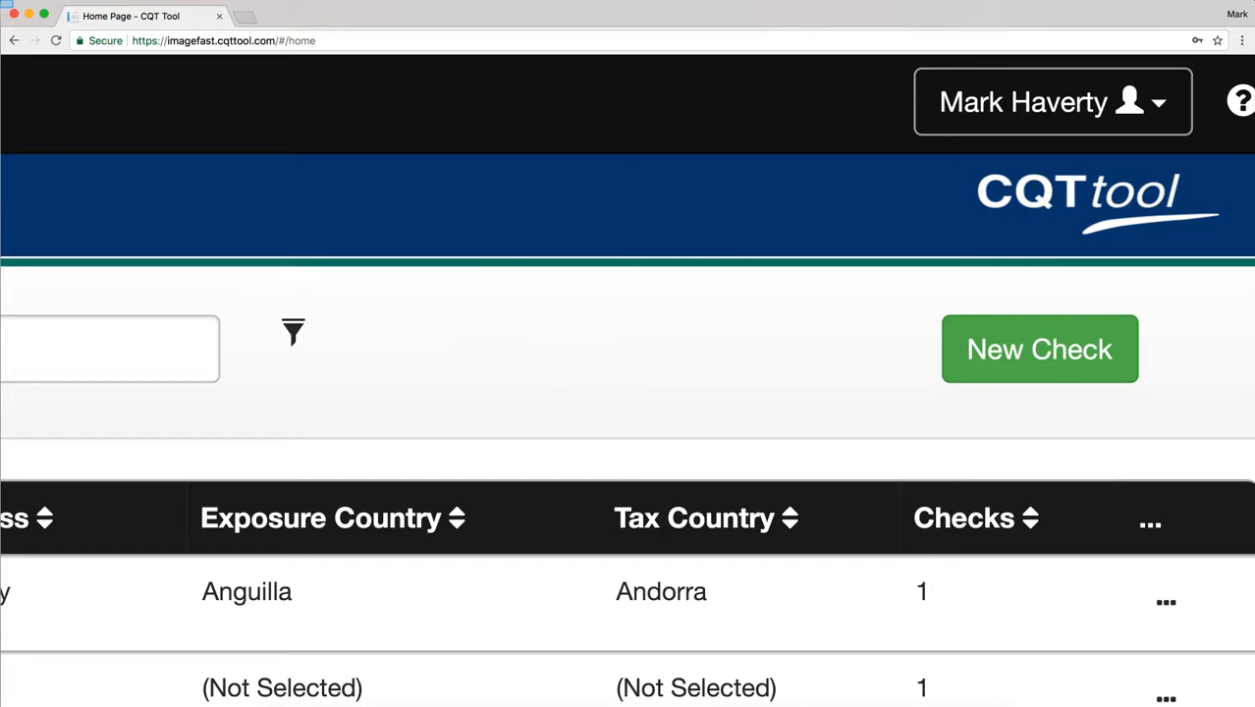
Open Manage Users, page between user pages 2 and 1, and open an admin user's record.
{"action": "left_click", "coordinate": [1052, 102]}
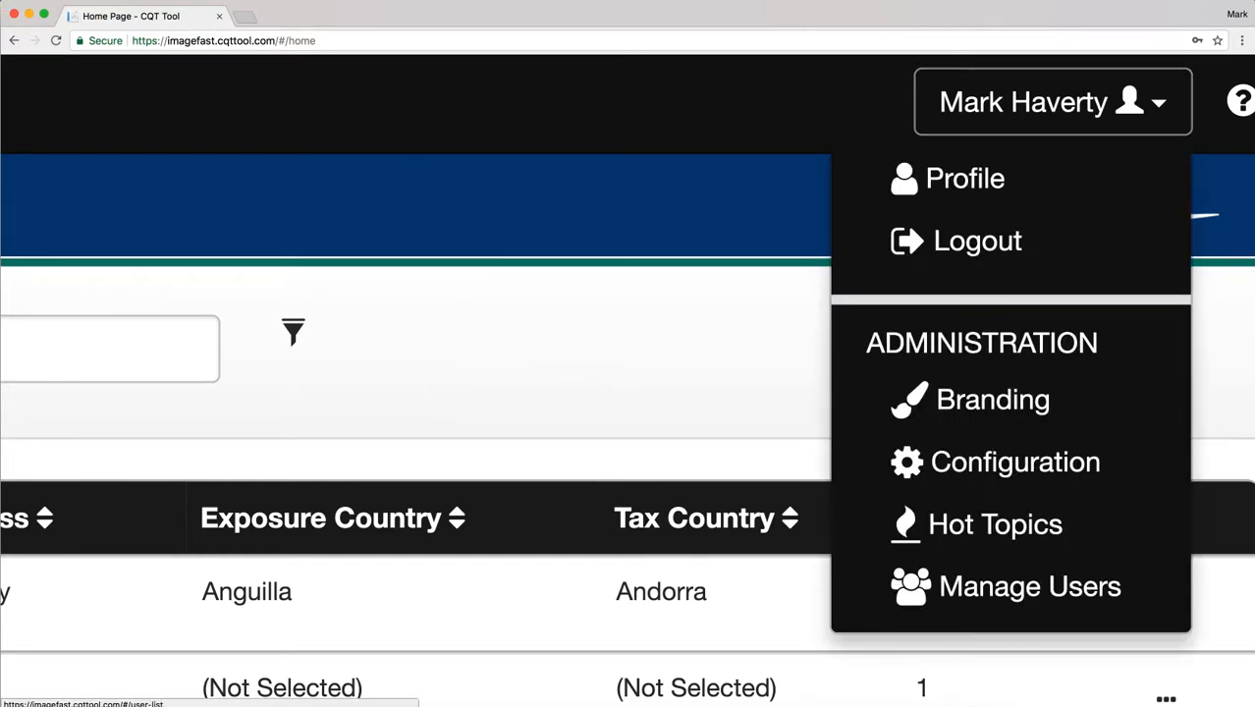
{"action": "left_click", "coordinate": [1028, 586]}
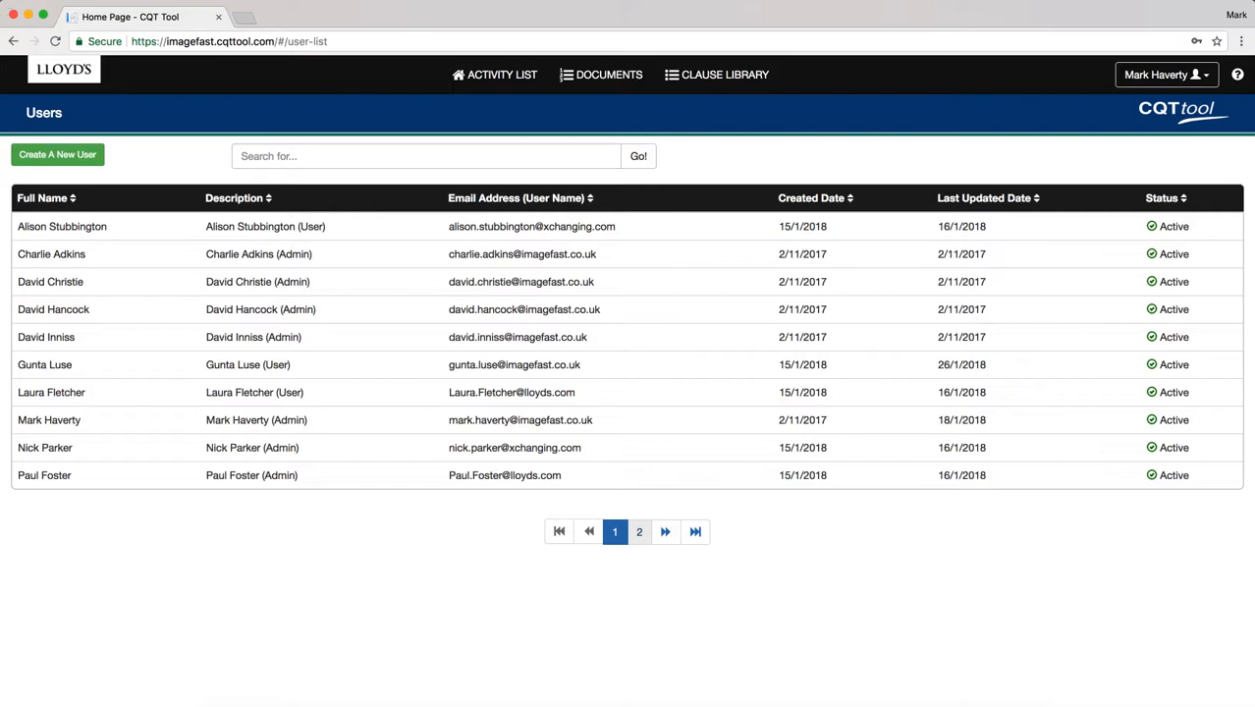
{"action": "left_click", "coordinate": [640, 531]}
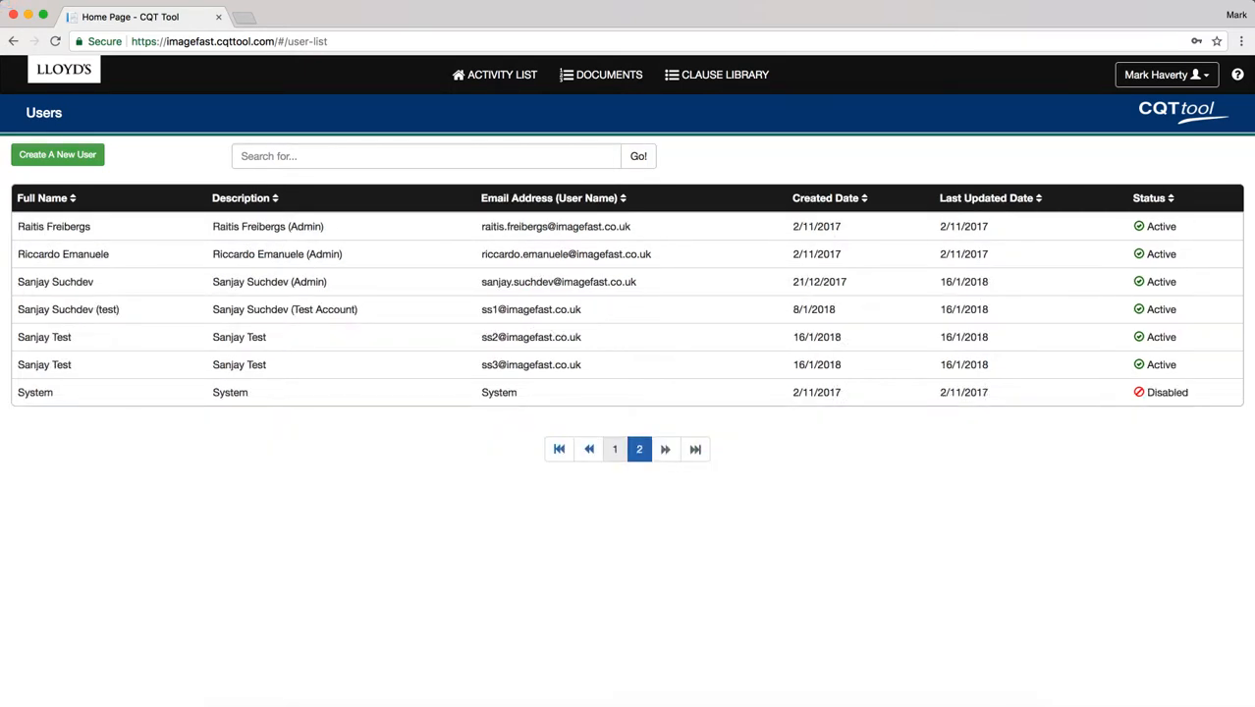
{"action": "left_click", "coordinate": [615, 448]}
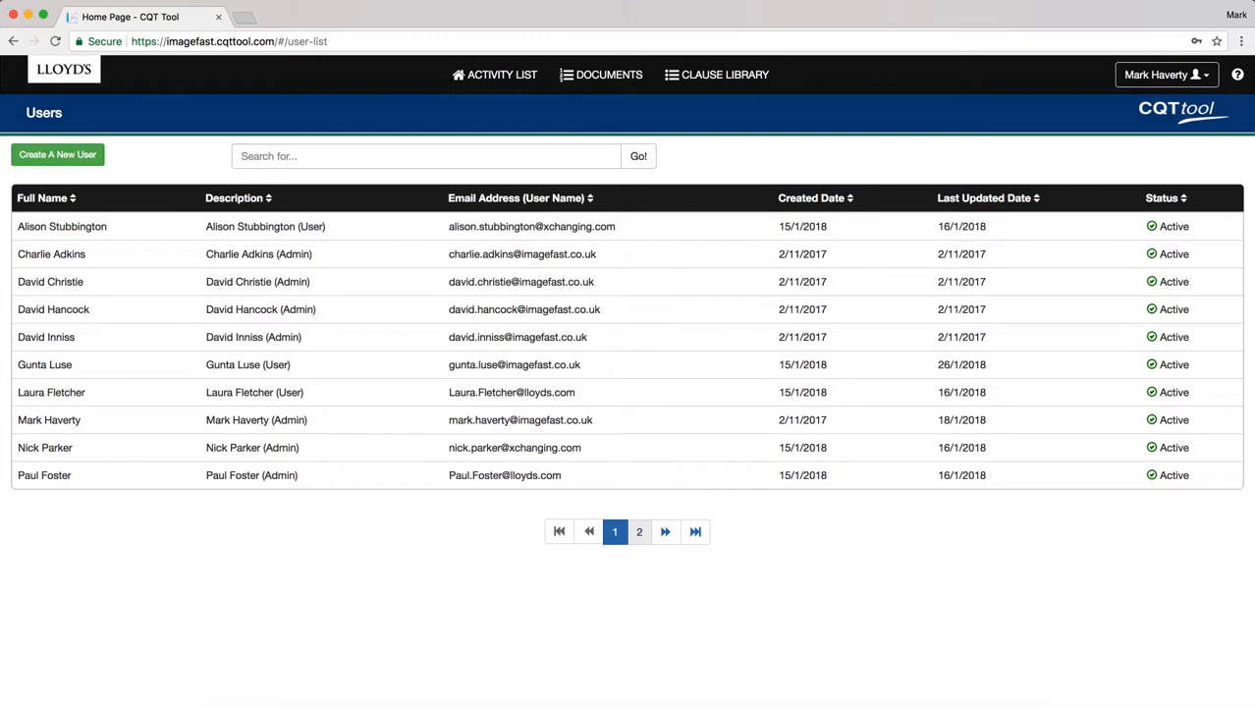
{"action": "left_click", "coordinate": [639, 532]}
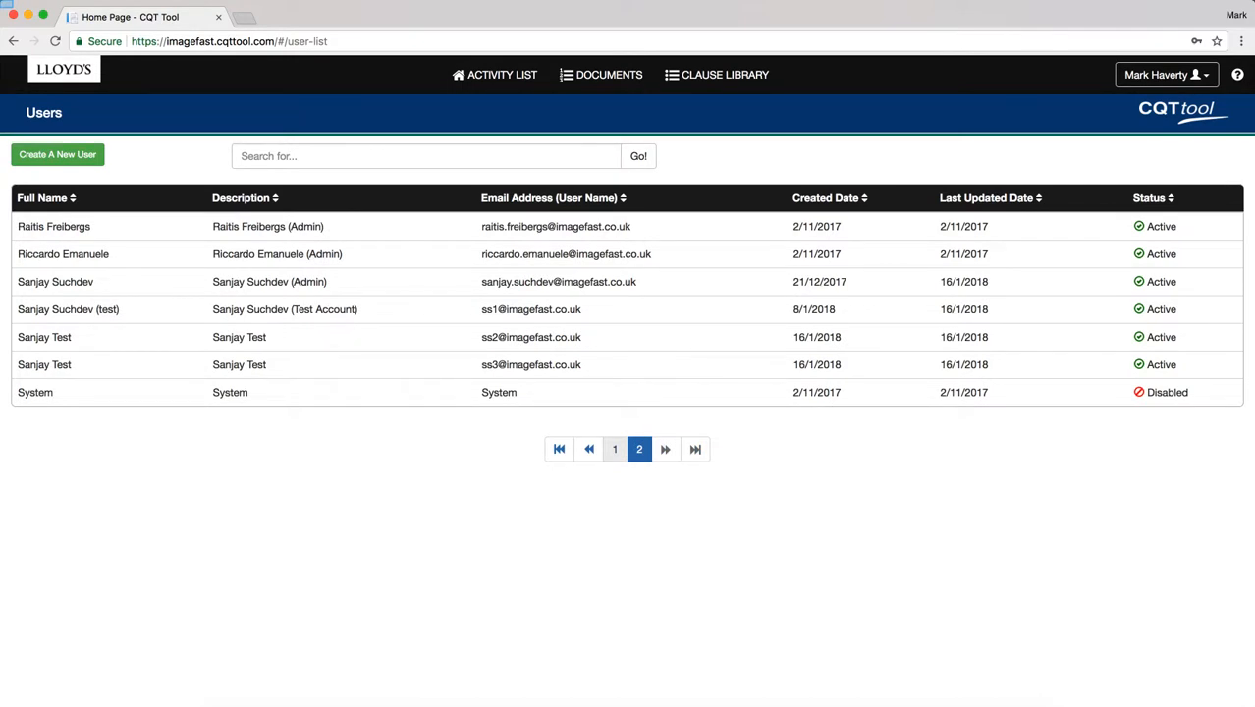
{"action": "left_click", "coordinate": [614, 449]}
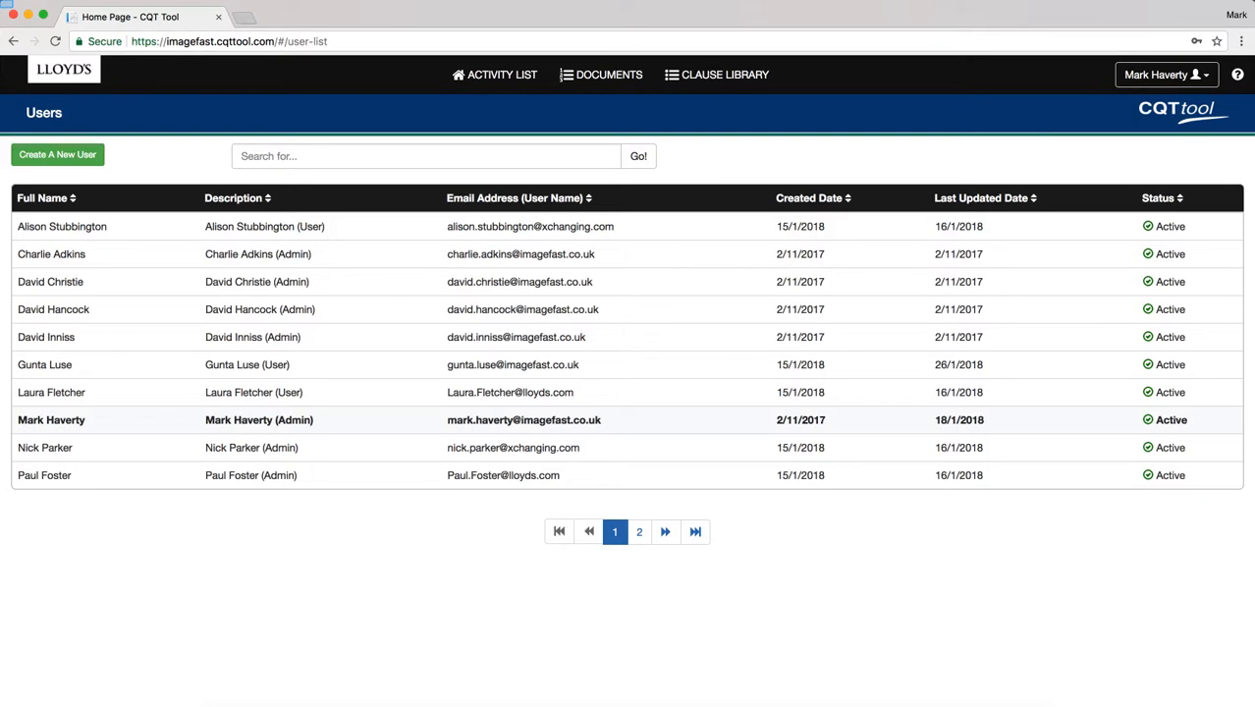
{"action": "left_click", "coordinate": [259, 420]}
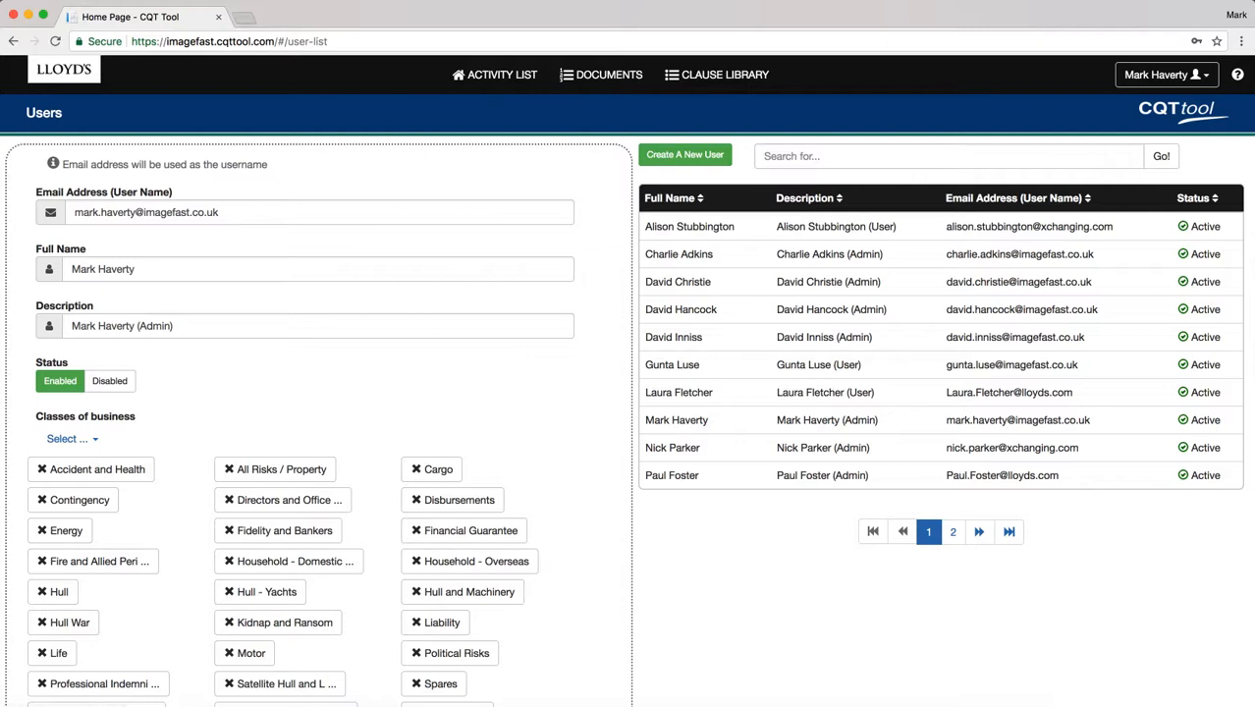
Review the admin user's classes of business and roles, then cancel the edit form without saving.
{"action": "scroll", "coordinate": [196, 433], "scroll_direction": "down", "scroll_amount": 3}
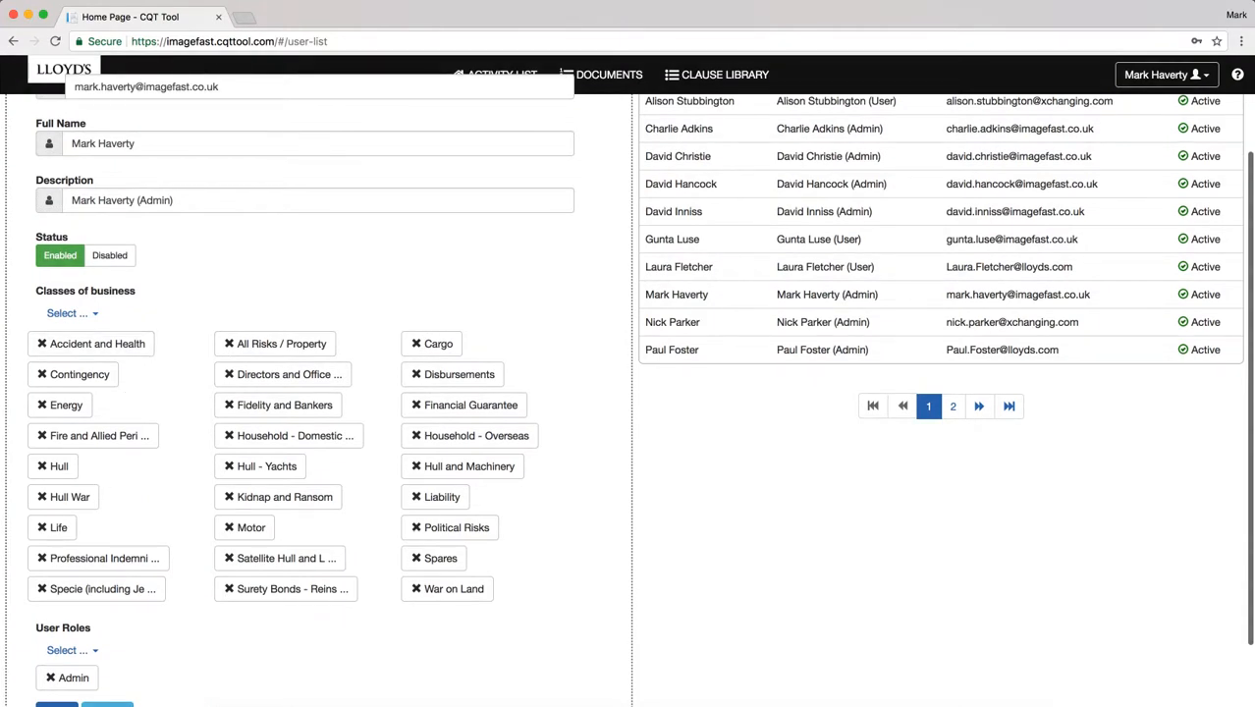
{"action": "scroll", "coordinate": [172, 451], "scroll_direction": "down", "scroll_amount": 2}
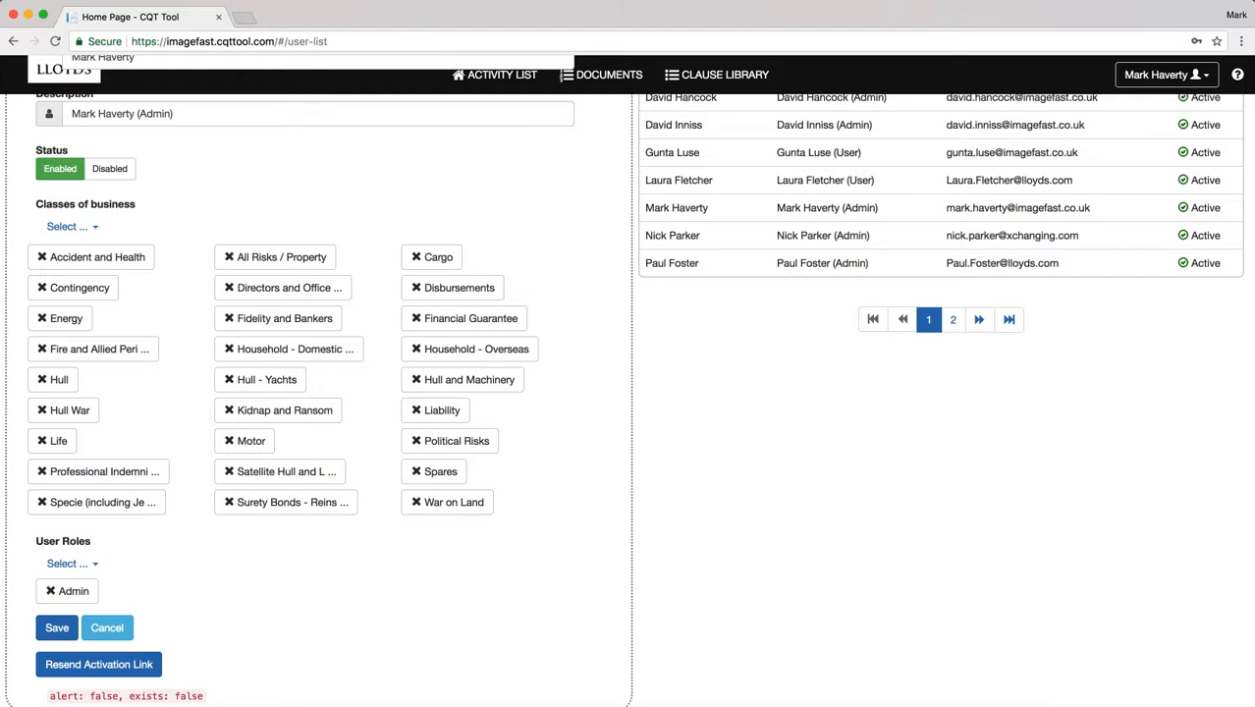
{"action": "scroll", "coordinate": [206, 591], "scroll_direction": "up", "scroll_amount": 1}
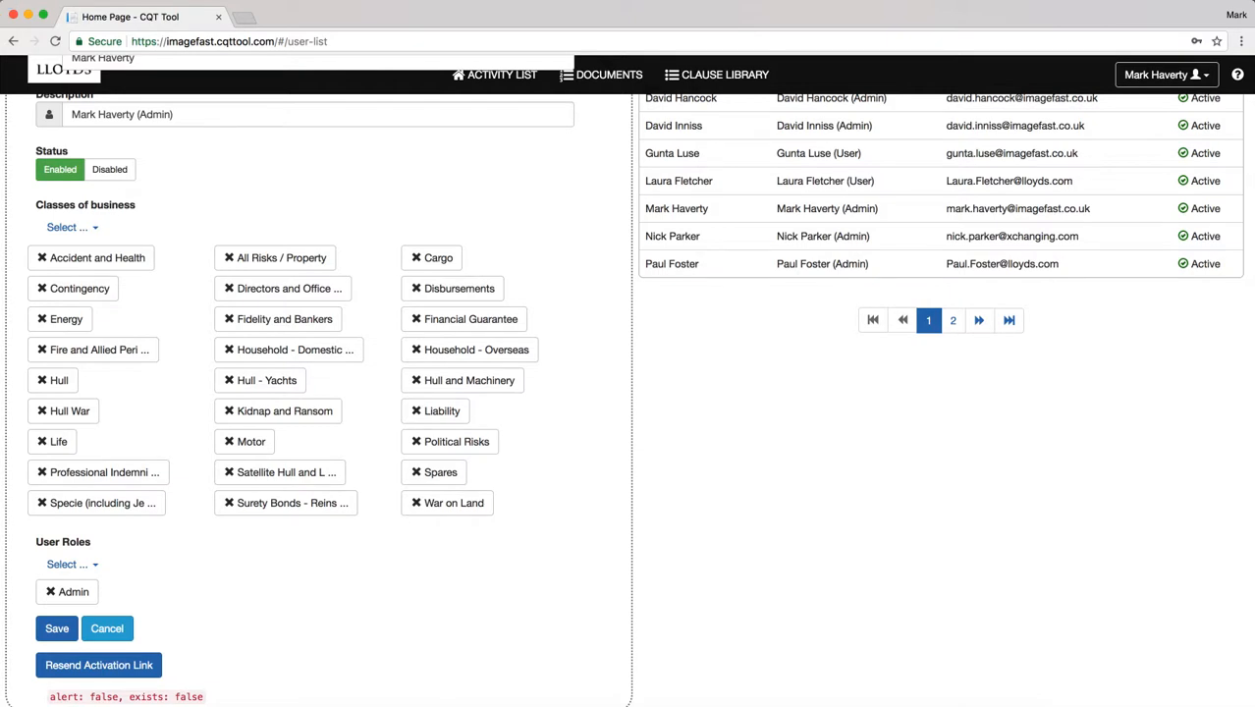
{"action": "left_click", "coordinate": [107, 629]}
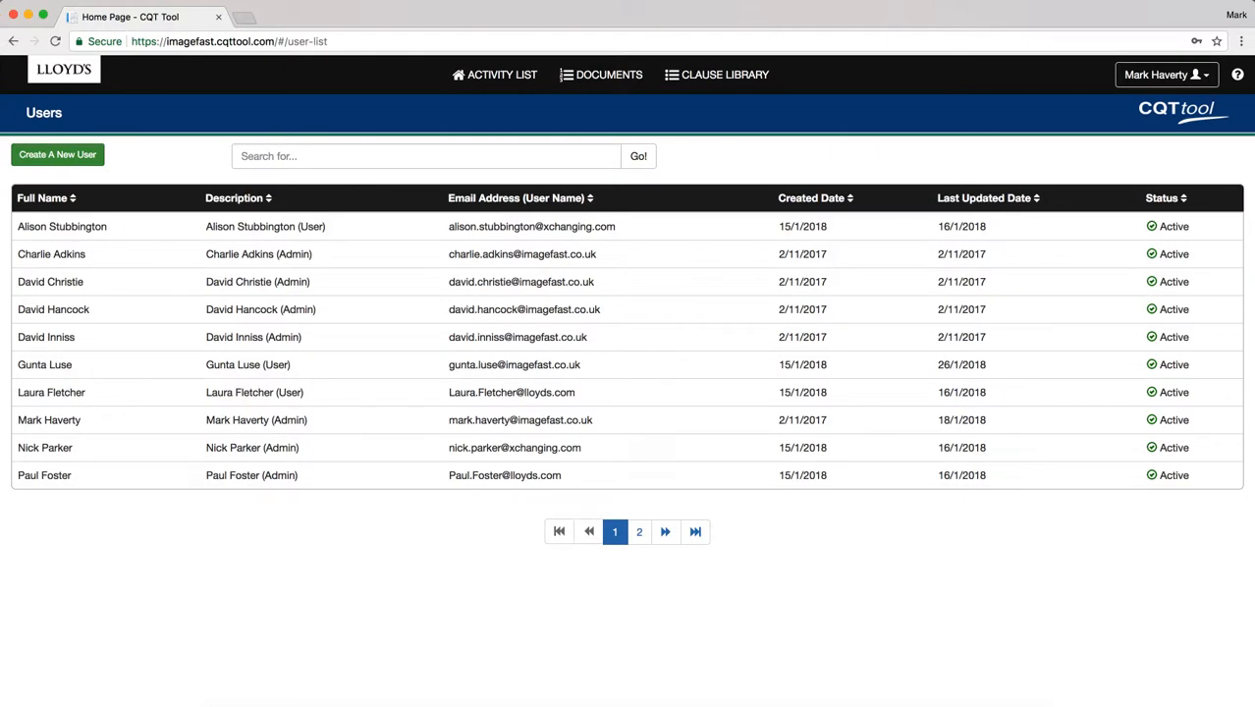
Fill a new user's e-mail, full name and description 'Admin Test User', then discard it.
{"action": "left_click", "coordinate": [58, 155]}
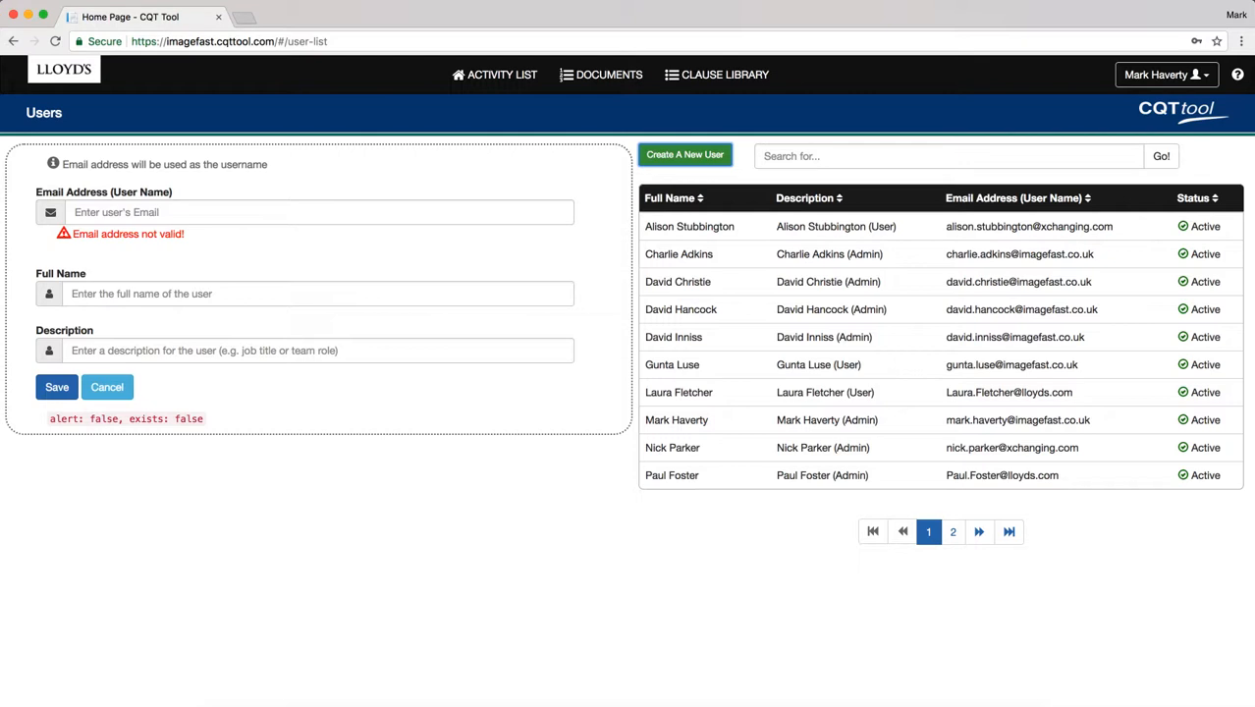
{"action": "left_click", "coordinate": [196, 212]}
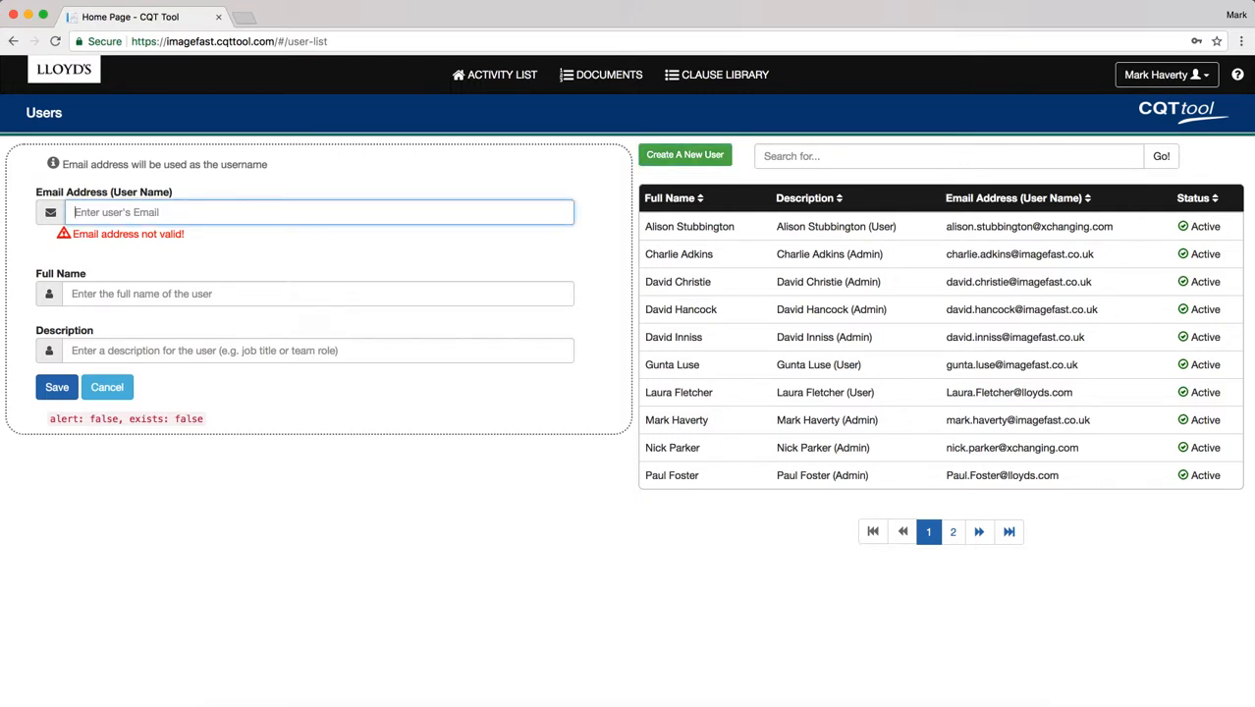
{"action": "type", "text": "mark"}
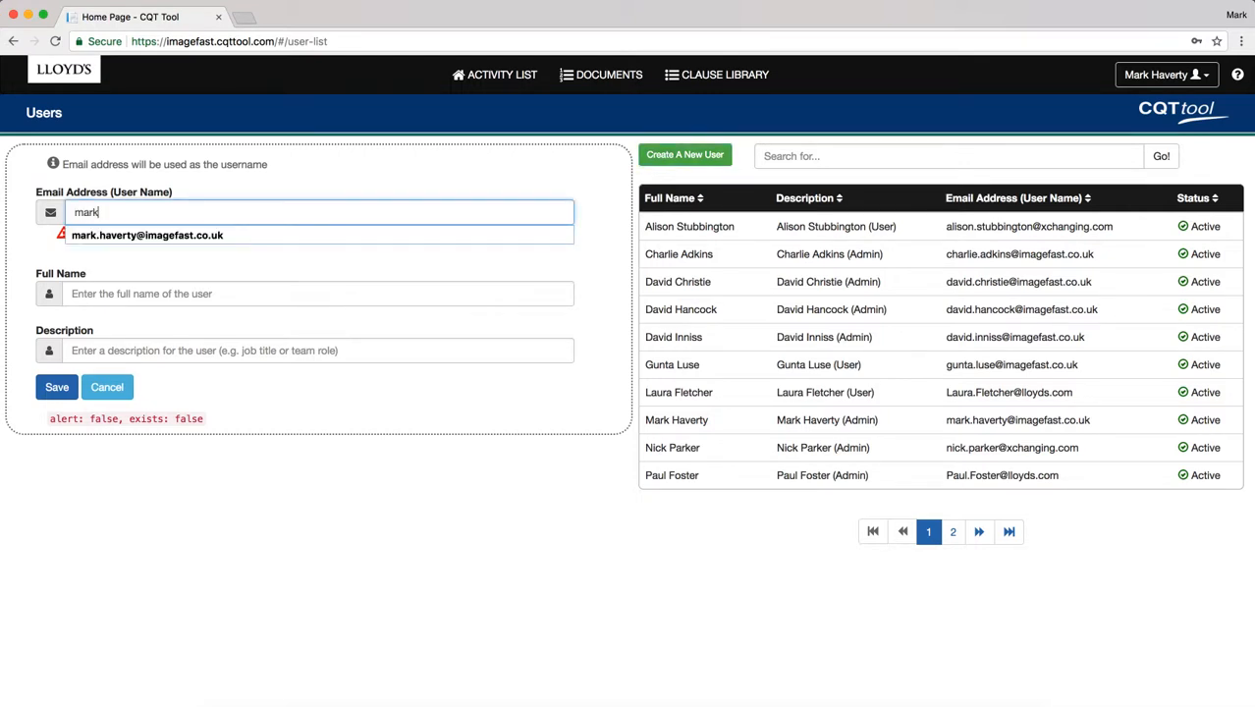
{"action": "key", "text": "Down"}
{"action": "key", "text": "Tab"}
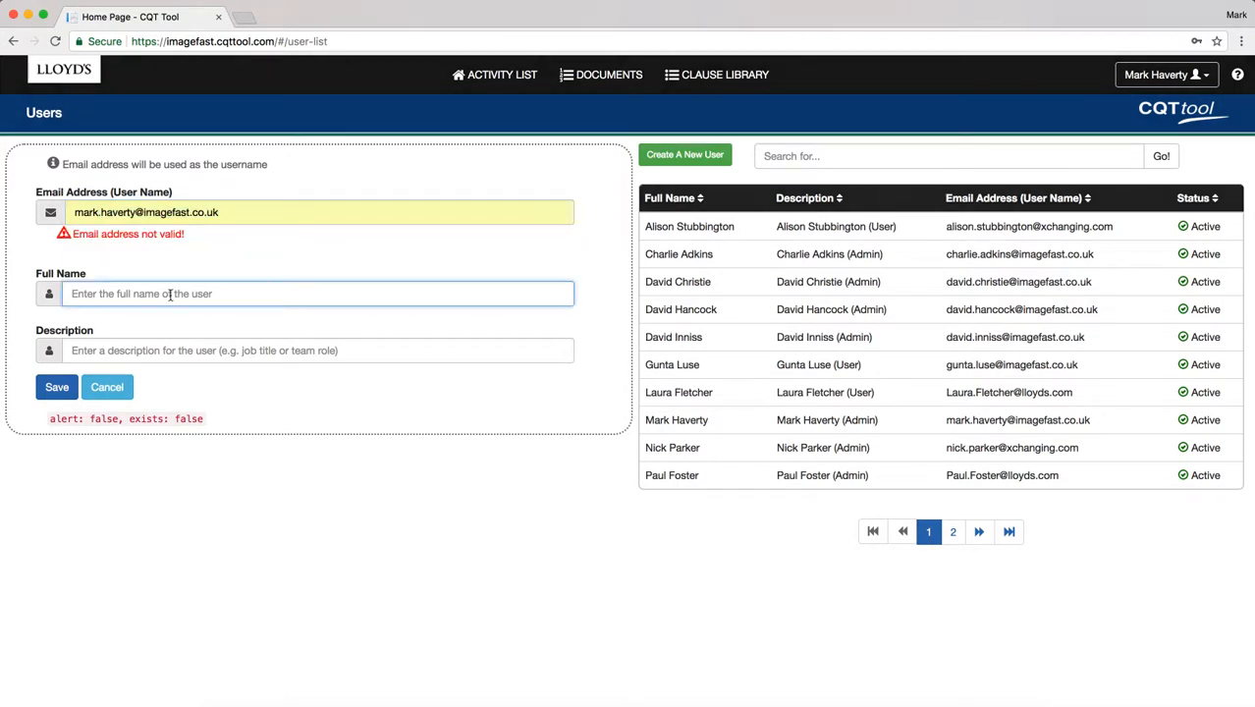
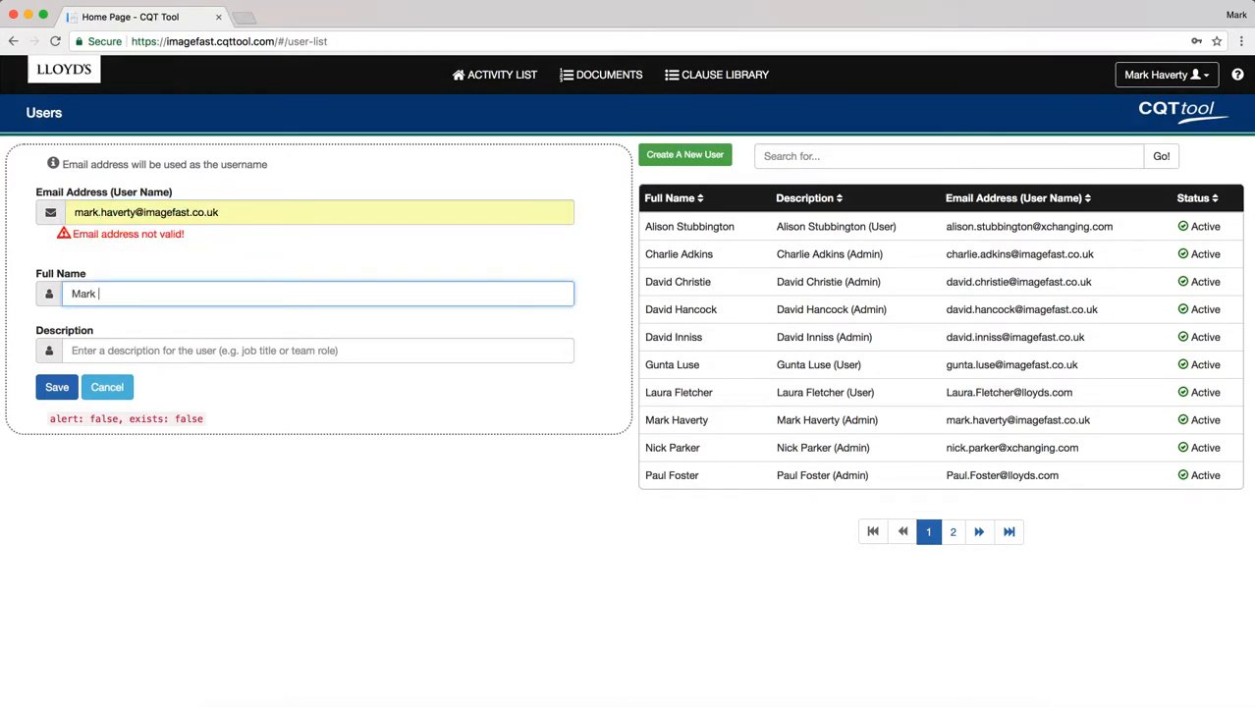
{"action": "key", "text": "Tab"}
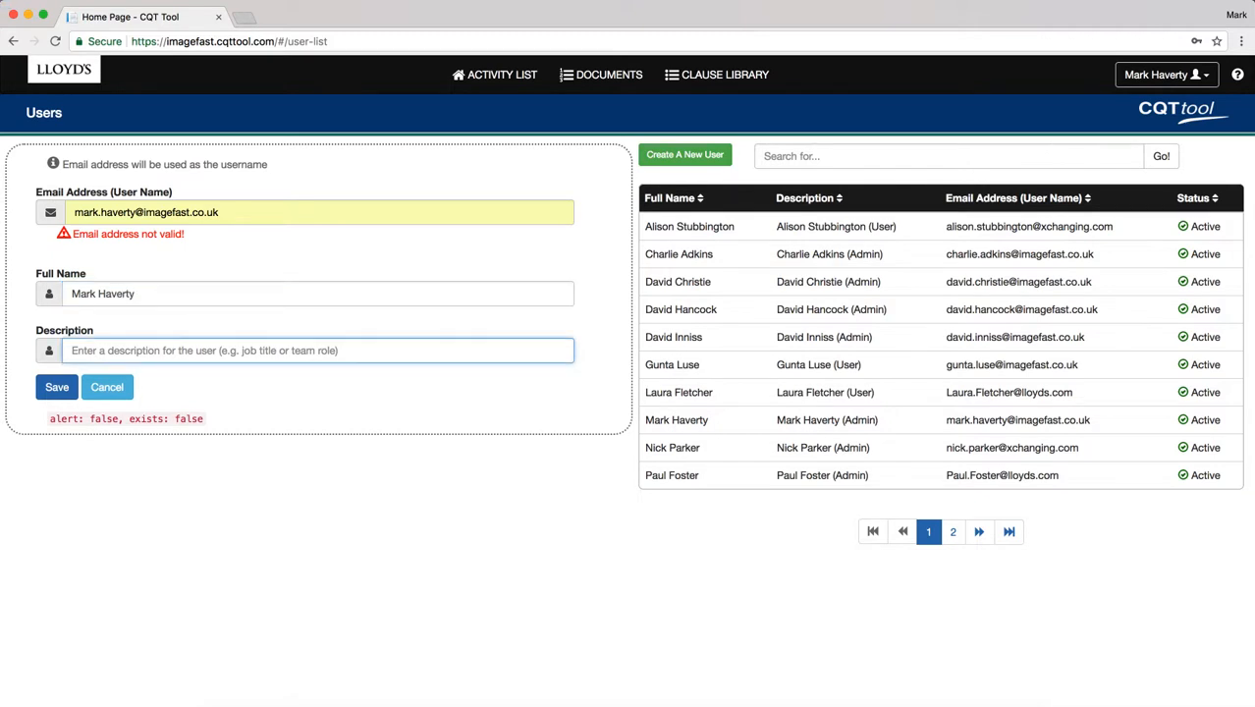
{"action": "type", "text": "Admin Test U"}
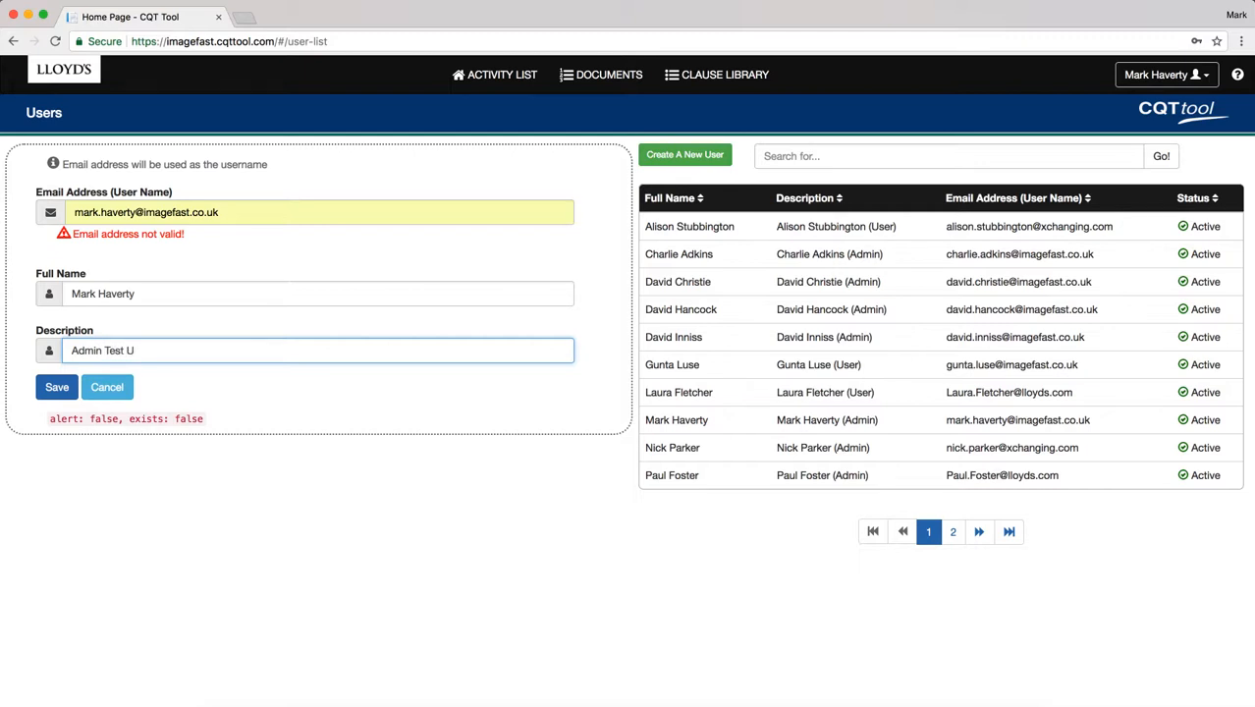
{"action": "type", "text": "ser"}
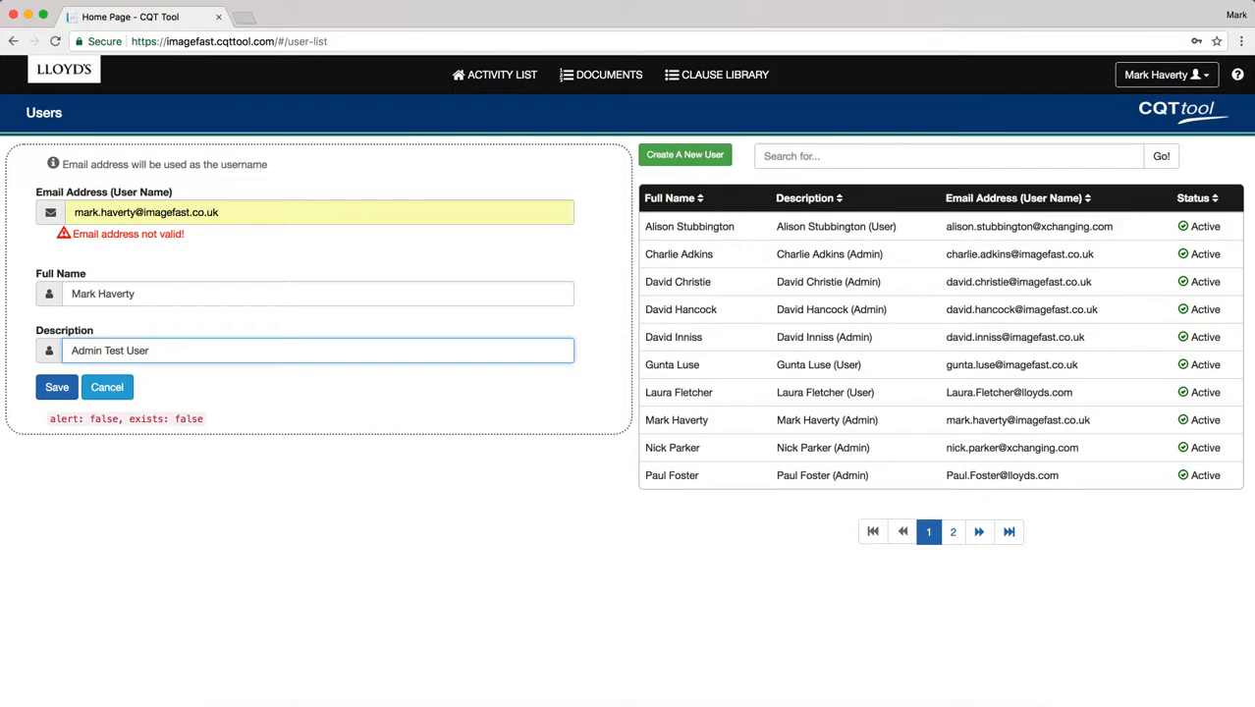
{"action": "left_click", "coordinate": [111, 391]}
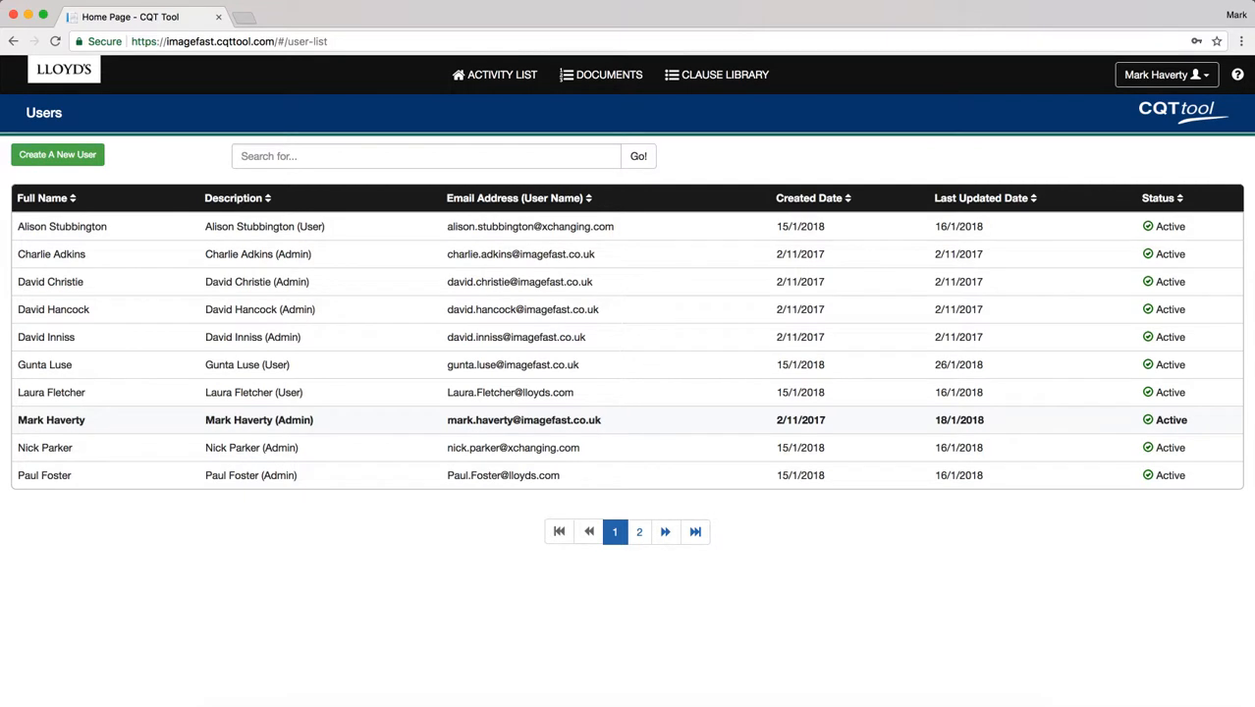
Reopen the existing admin user's details form and review its classes of business.
{"action": "left_click", "coordinate": [259, 420]}
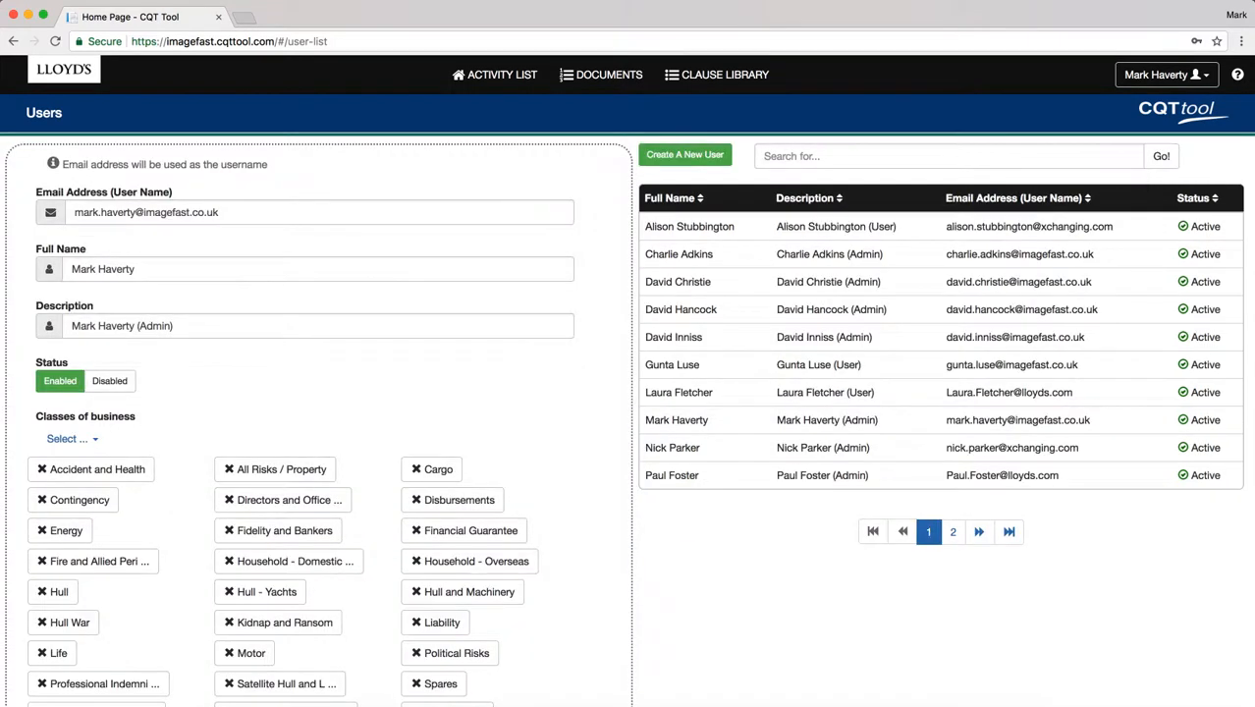
{"action": "scroll", "coordinate": [299, 392], "scroll_direction": "down", "scroll_amount": 5}
{"action": "scroll", "coordinate": [298, 393], "scroll_direction": "up", "scroll_amount": 5}
{"action": "scroll", "coordinate": [300, 392], "scroll_direction": "up", "scroll_amount": 1}
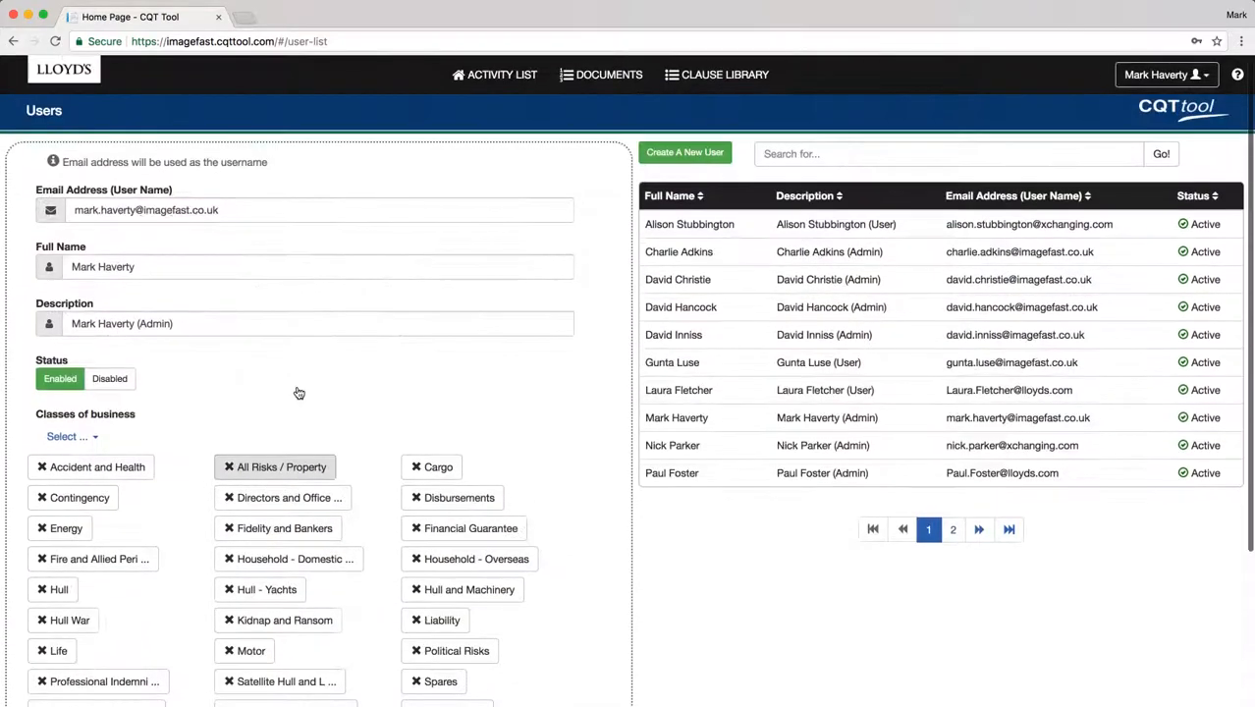